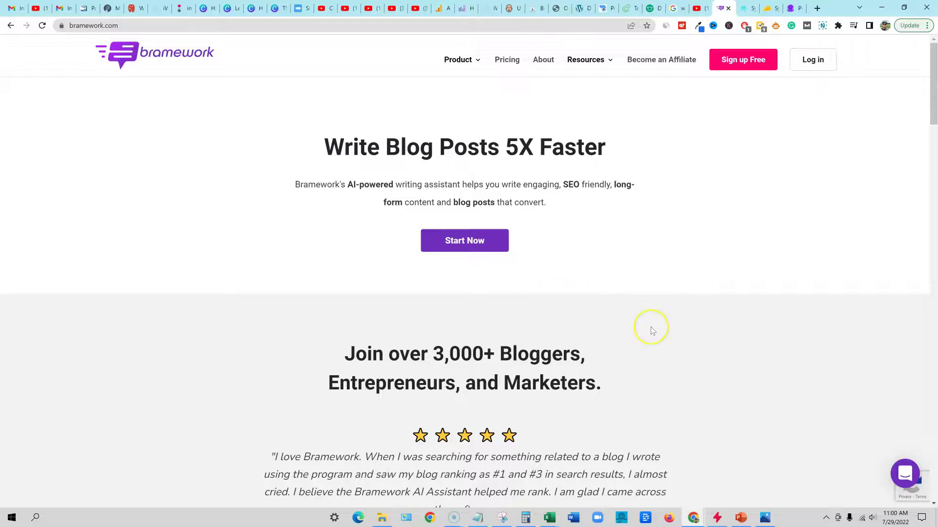
Scan the Bramework homepage, then go to its Pricing page.
{"action": "scroll", "coordinate": [652, 331], "scroll_direction": "down", "scroll_amount": 1}
{"action": "scroll", "coordinate": [665, 318], "scroll_direction": "up", "scroll_amount": 1}
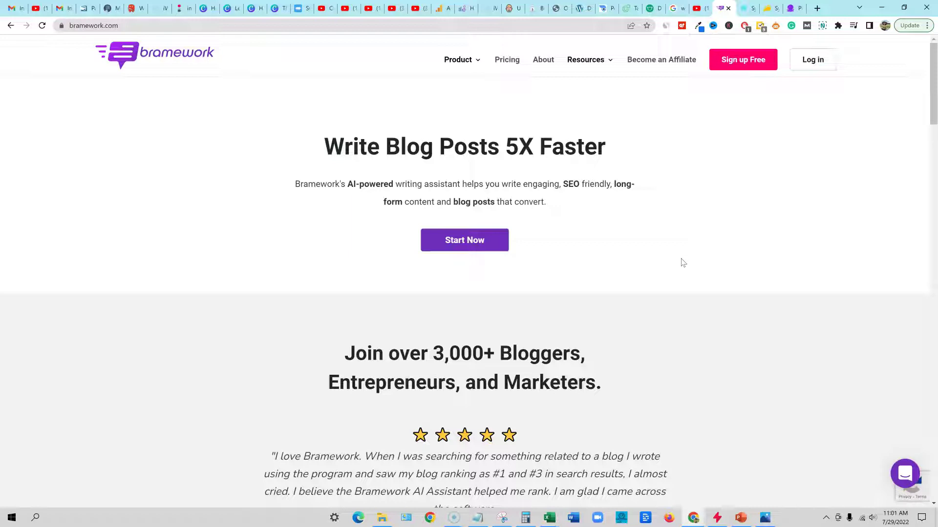
{"action": "left_click", "coordinate": [506, 59]}
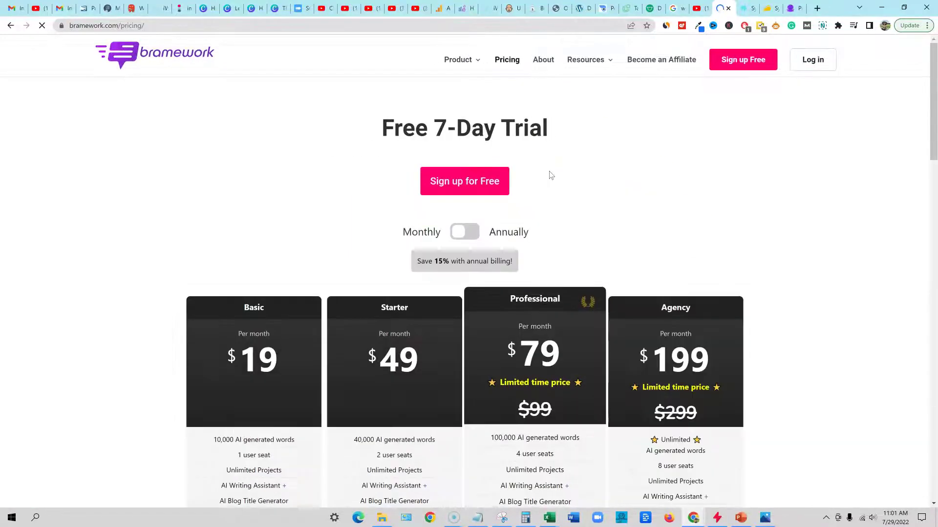
Review the Basic, Starter, Professional and Agency plans, then go to the AI Blog Titles section.
{"action": "scroll", "coordinate": [298, 332], "scroll_direction": "down", "scroll_amount": 1}
{"action": "scroll", "coordinate": [298, 332], "scroll_direction": "down", "scroll_amount": 2}
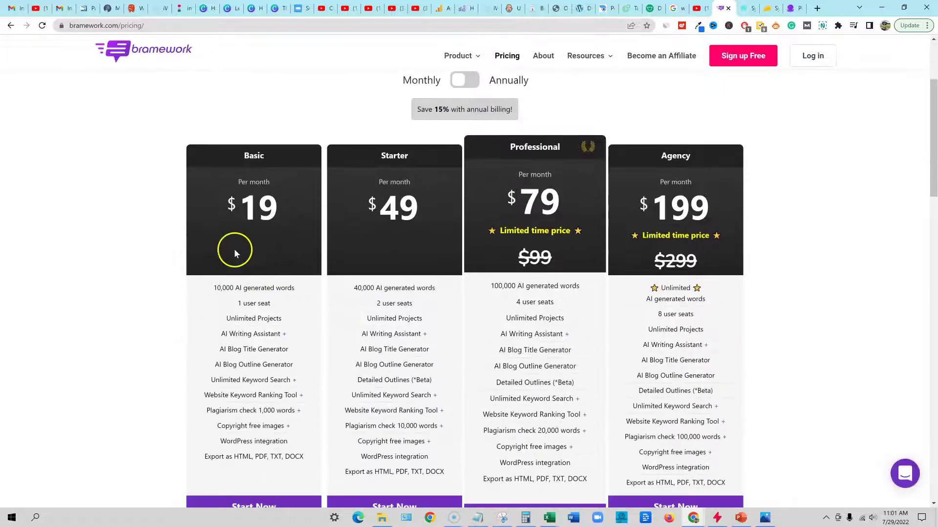
{"action": "scroll", "coordinate": [266, 215], "scroll_direction": "up", "scroll_amount": 1}
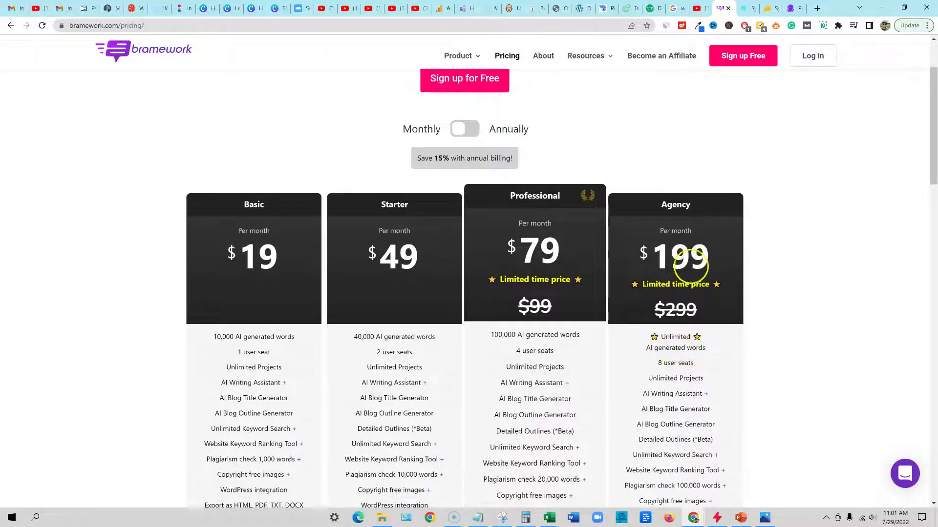
{"action": "scroll", "coordinate": [469, 303], "scroll_direction": "up", "scroll_amount": 2}
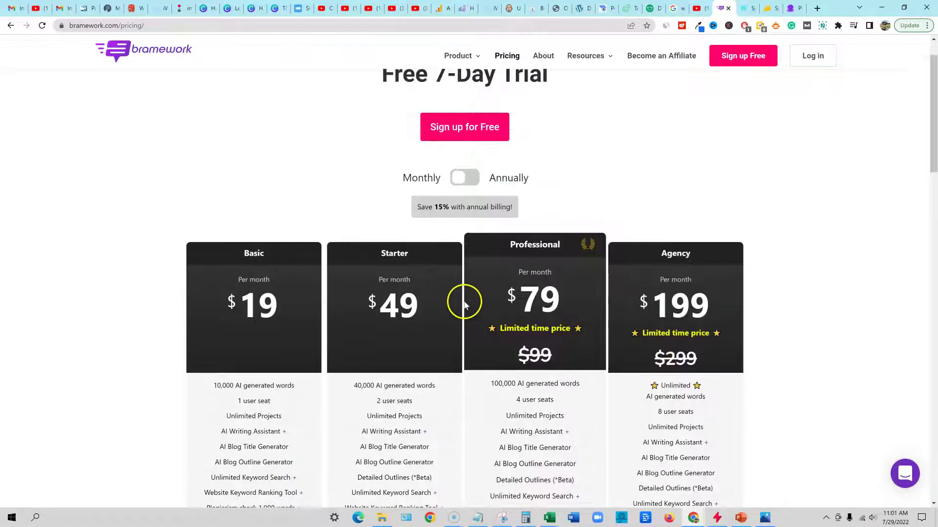
{"action": "scroll", "coordinate": [453, 317], "scroll_direction": "down", "scroll_amount": 1}
{"action": "scroll", "coordinate": [452, 320], "scroll_direction": "up", "scroll_amount": 1}
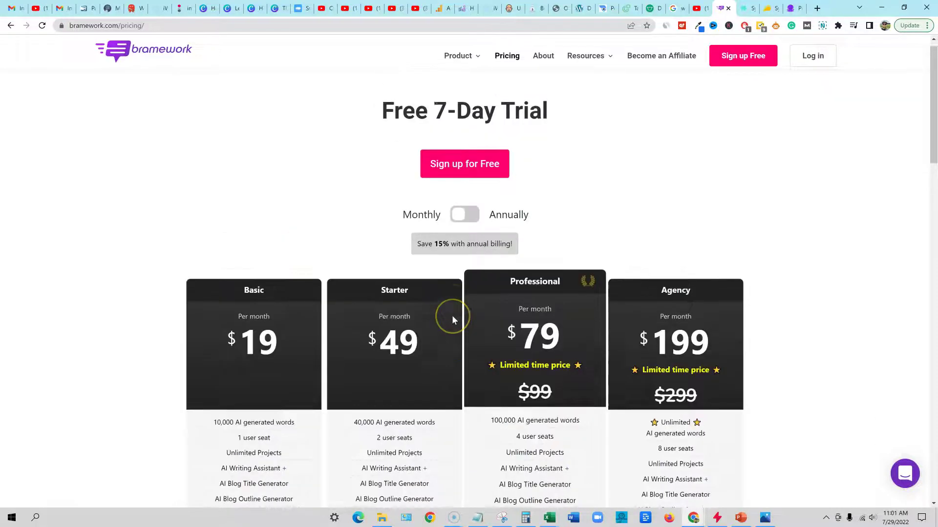
{"action": "scroll", "coordinate": [472, 318], "scroll_direction": "down", "scroll_amount": 1}
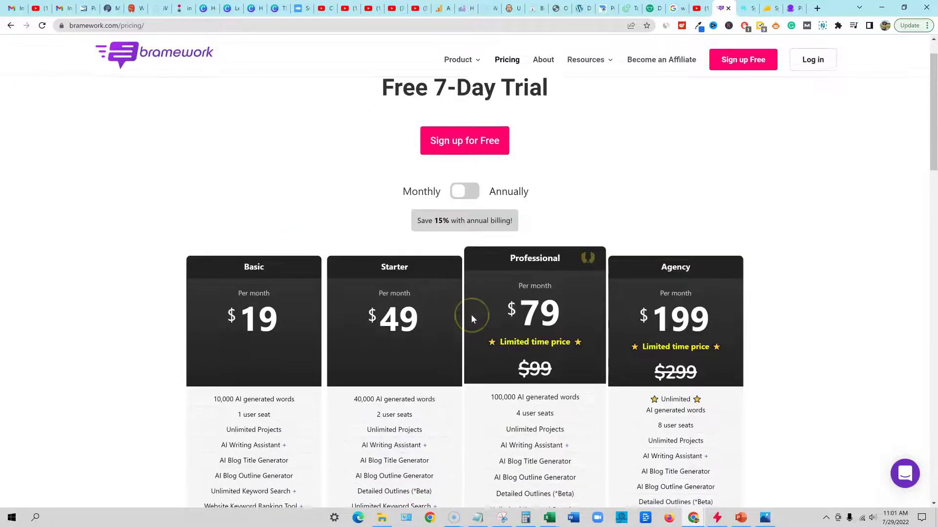
{"action": "scroll", "coordinate": [471, 318], "scroll_direction": "up", "scroll_amount": 1}
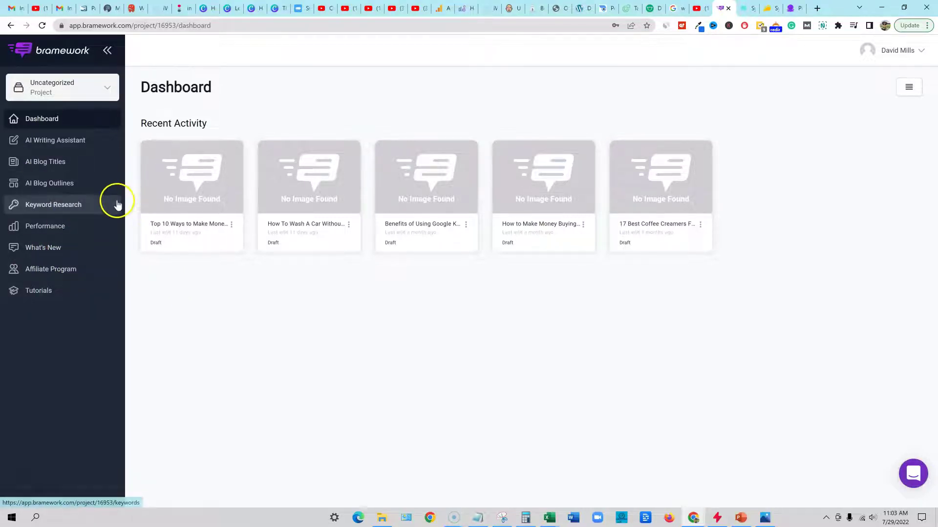
{"action": "left_click", "coordinate": [62, 161]}
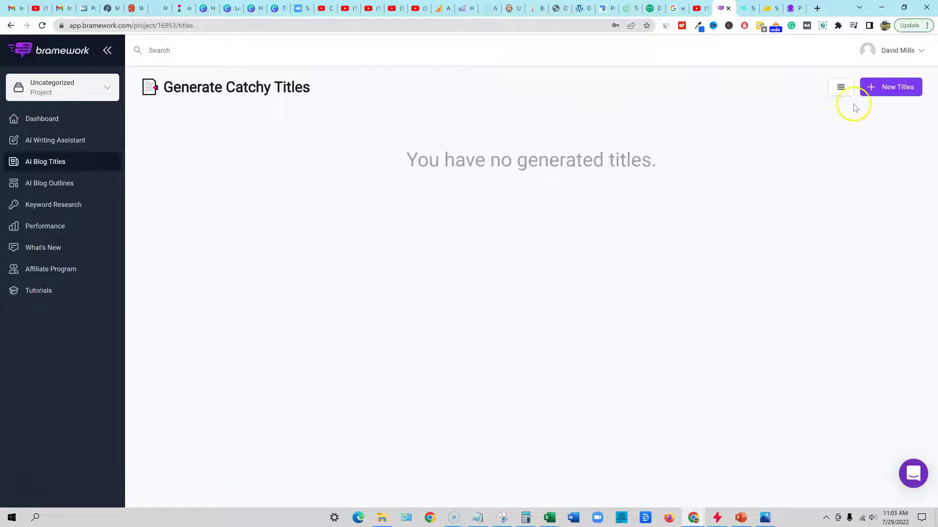
Generate new title ideas for 'how to make money with an email list' and select the last title.
{"action": "left_click", "coordinate": [886, 88]}
{"action": "left_click", "coordinate": [322, 174]}
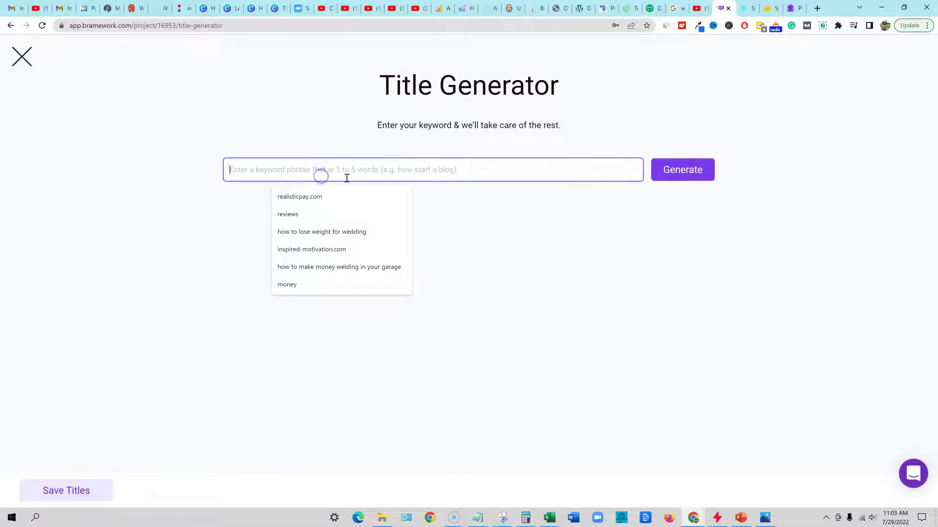
{"action": "type", "text": "how to make money with an email list"}
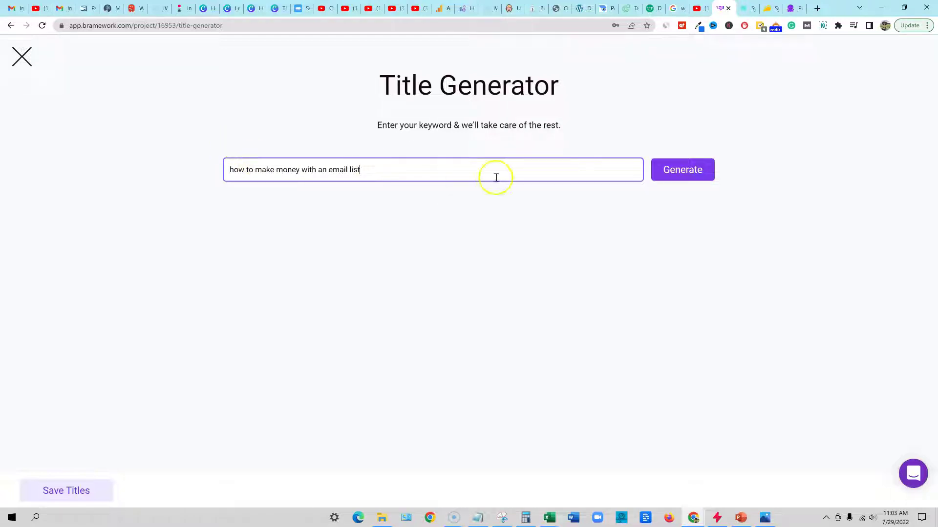
{"action": "left_click", "coordinate": [683, 170]}
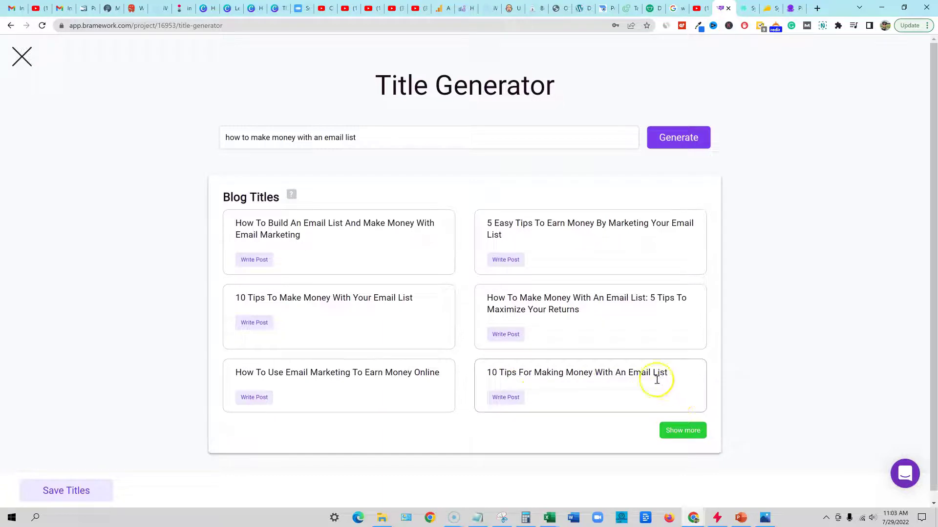
{"action": "left_click_drag", "start_coordinate": [667, 373], "coordinate": [494, 371]}
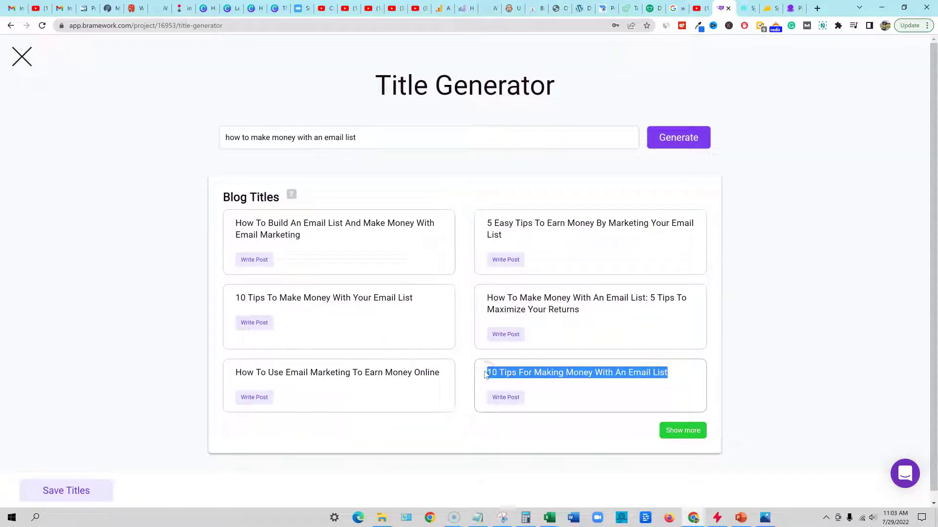
{"action": "left_click_drag", "start_coordinate": [492, 374], "coordinate": [512, 402]}
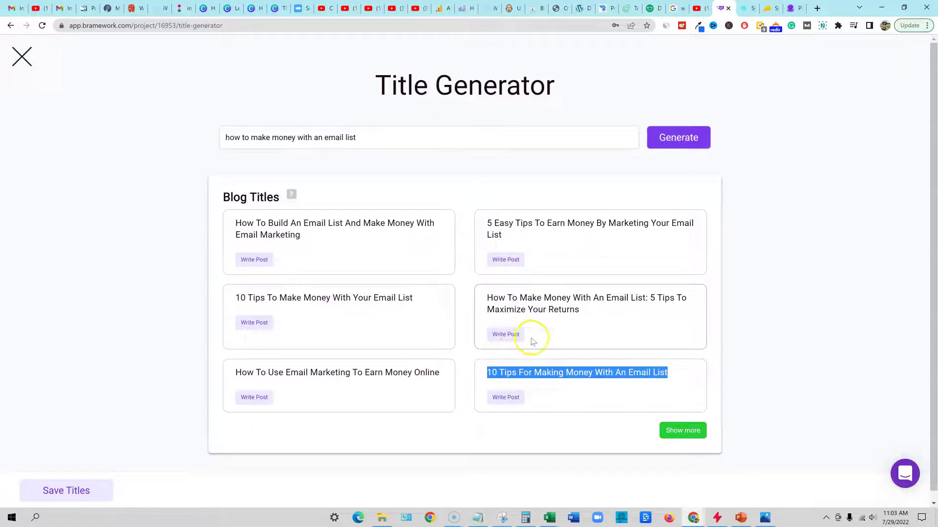
Create a post from the title '10 Tips For Making Money With An Email List' using the suggested keyword.
{"action": "left_click", "coordinate": [512, 397]}
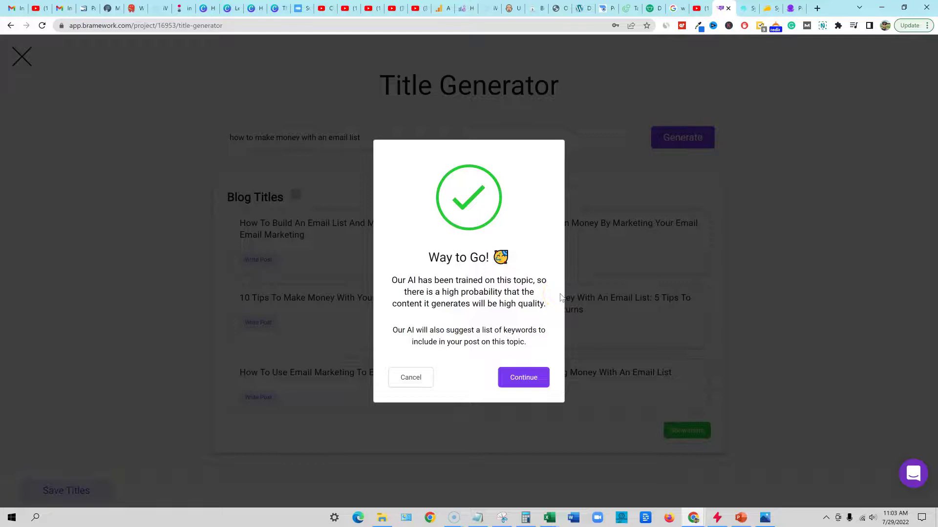
{"action": "left_click", "coordinate": [537, 381]}
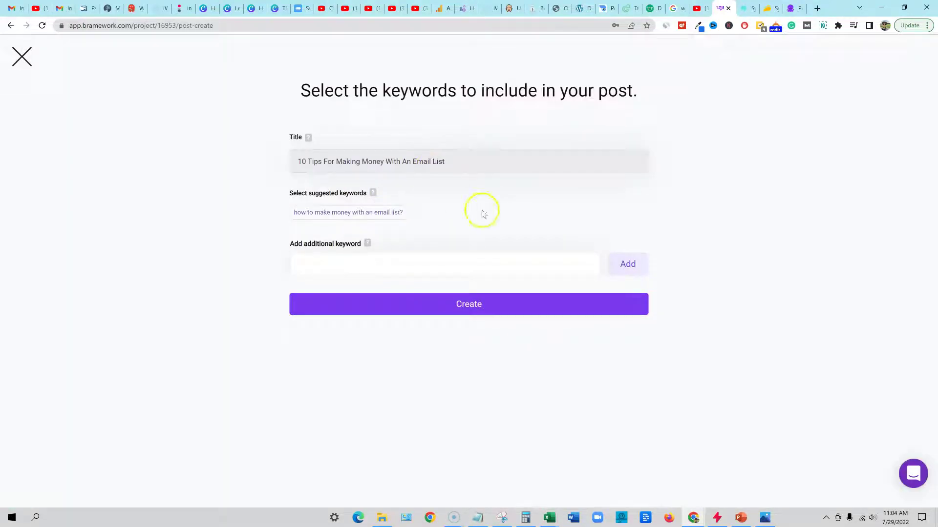
{"action": "left_click", "coordinate": [515, 310]}
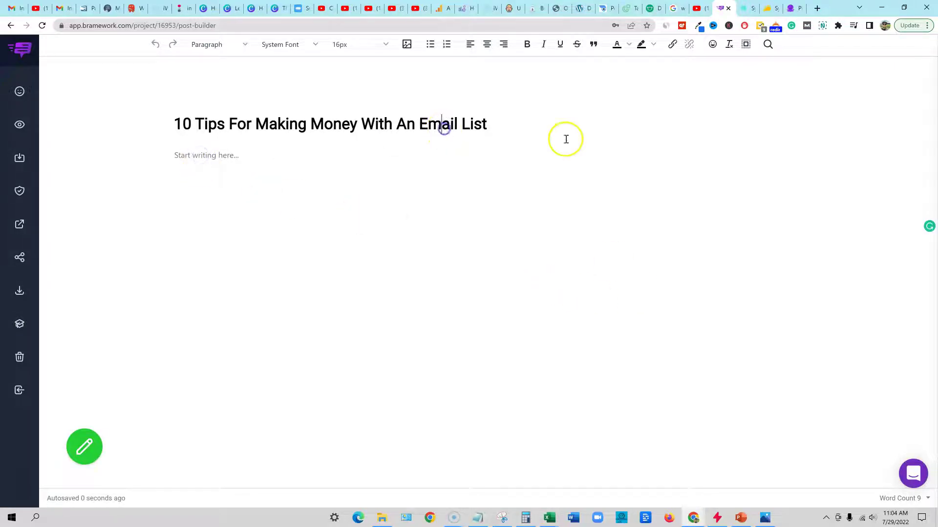
{"action": "left_click", "coordinate": [29, 95]}
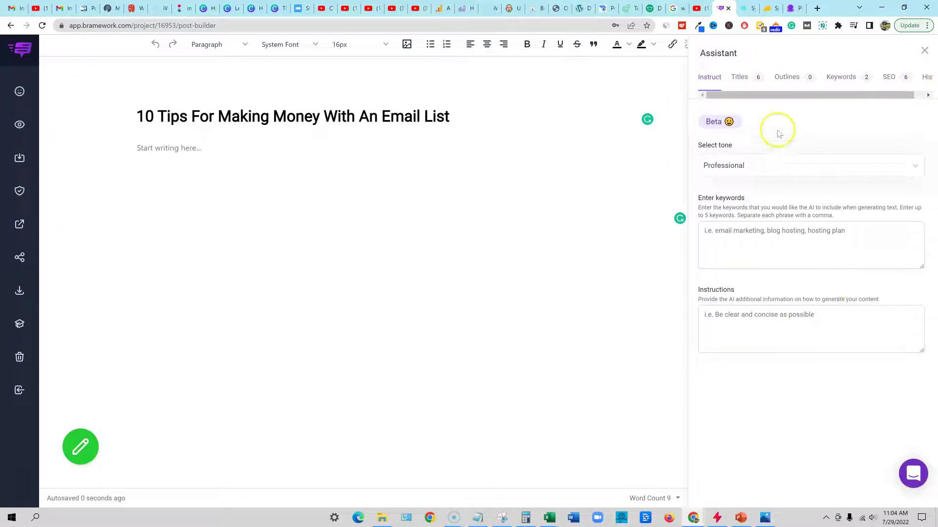
Generate a detailed outline for the post in the Assistant's Outlines section.
{"action": "left_click", "coordinate": [741, 78]}
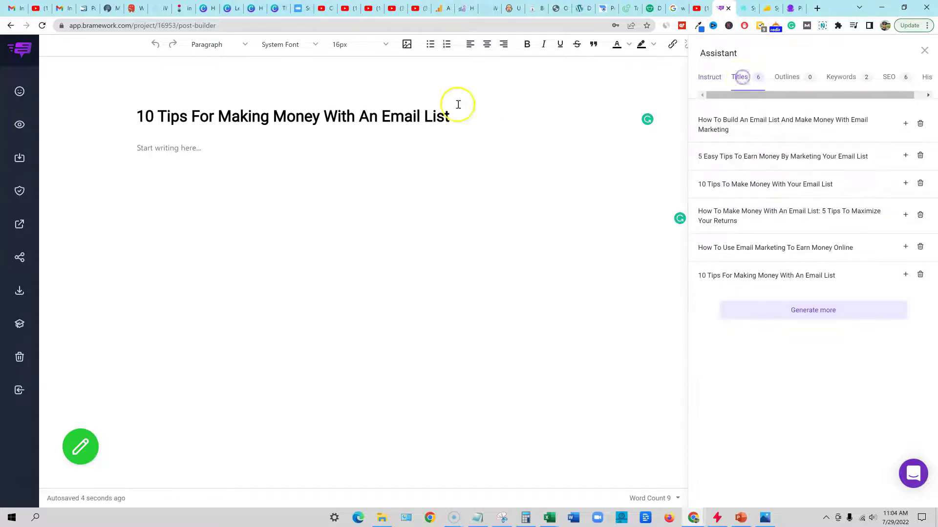
{"action": "left_click", "coordinate": [789, 78]}
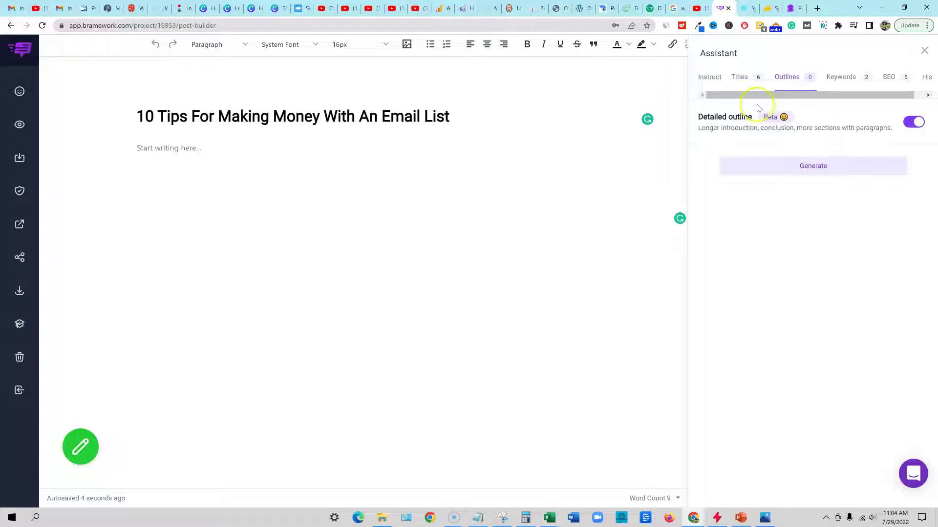
{"action": "left_click", "coordinate": [814, 167]}
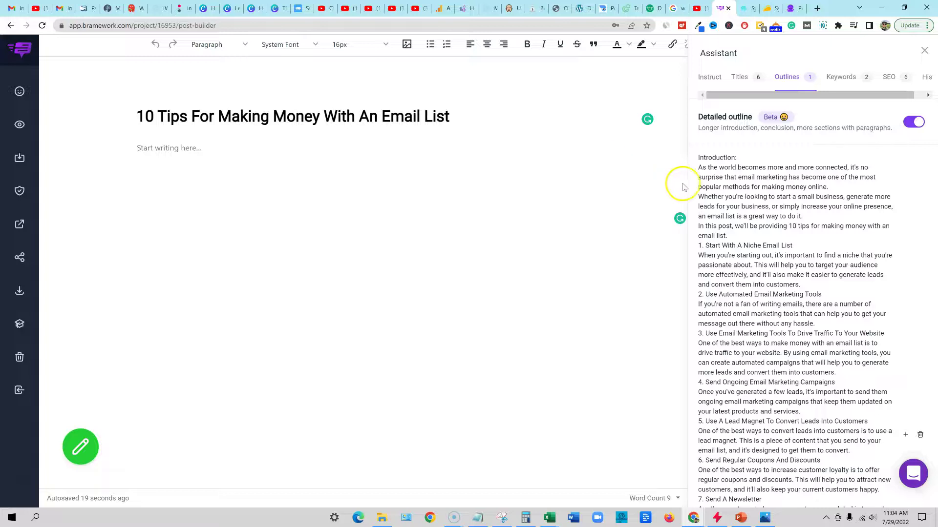
{"action": "scroll", "coordinate": [731, 189], "scroll_direction": "down", "scroll_amount": 2}
{"action": "scroll", "coordinate": [731, 190], "scroll_direction": "up", "scroll_amount": 3}
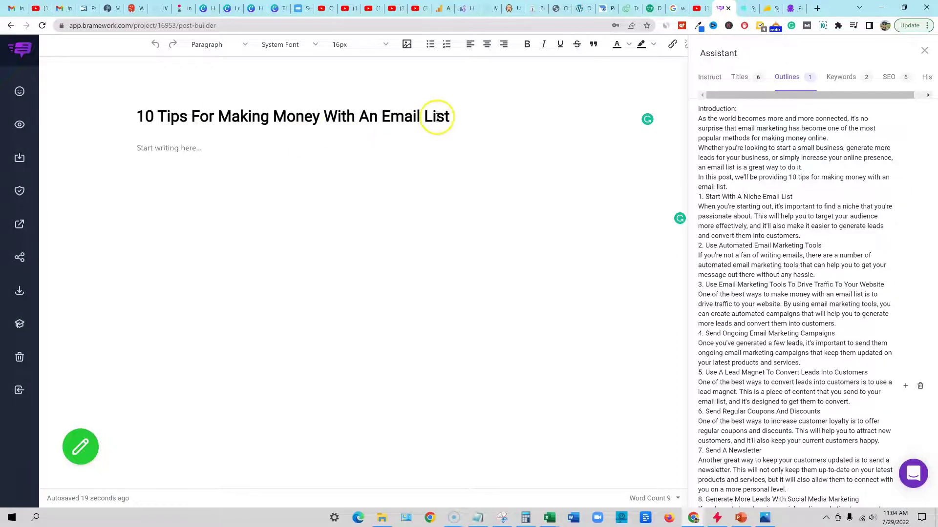
Review the outline's introduction, ten numbered tips and conclusion against the post title.
{"action": "left_click_drag", "start_coordinate": [449, 117], "coordinate": [469, 121]}
{"action": "scroll", "coordinate": [801, 335], "scroll_direction": "down", "scroll_amount": 5}
{"action": "scroll", "coordinate": [807, 366], "scroll_direction": "up", "scroll_amount": 8}
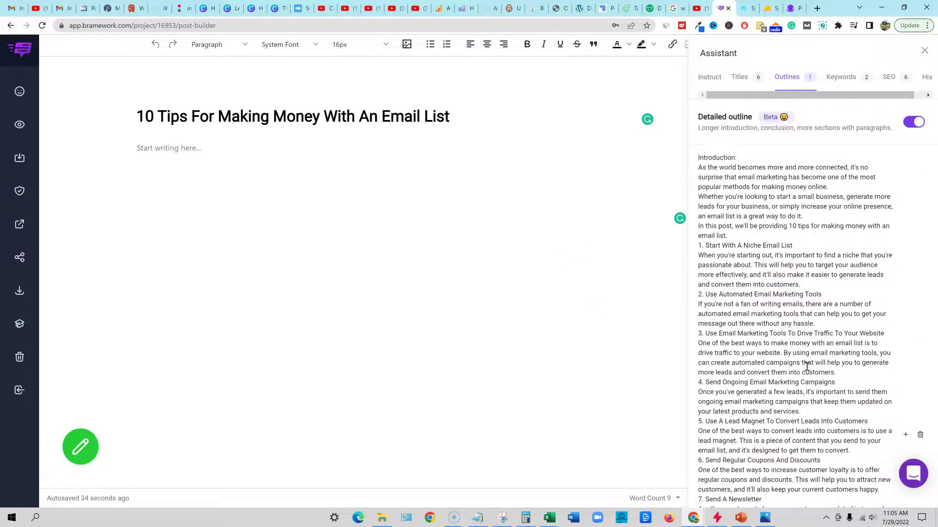
{"action": "left_click", "coordinate": [774, 289]}
{"action": "scroll", "coordinate": [723, 191], "scroll_direction": "down", "scroll_amount": 1}
{"action": "left_click", "coordinate": [801, 198]}
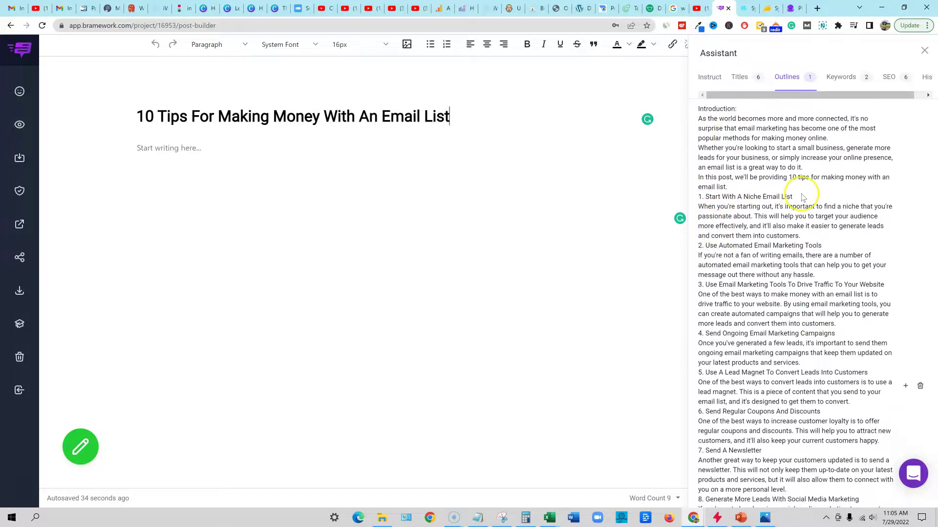
{"action": "scroll", "coordinate": [802, 198], "scroll_direction": "down", "scroll_amount": 1}
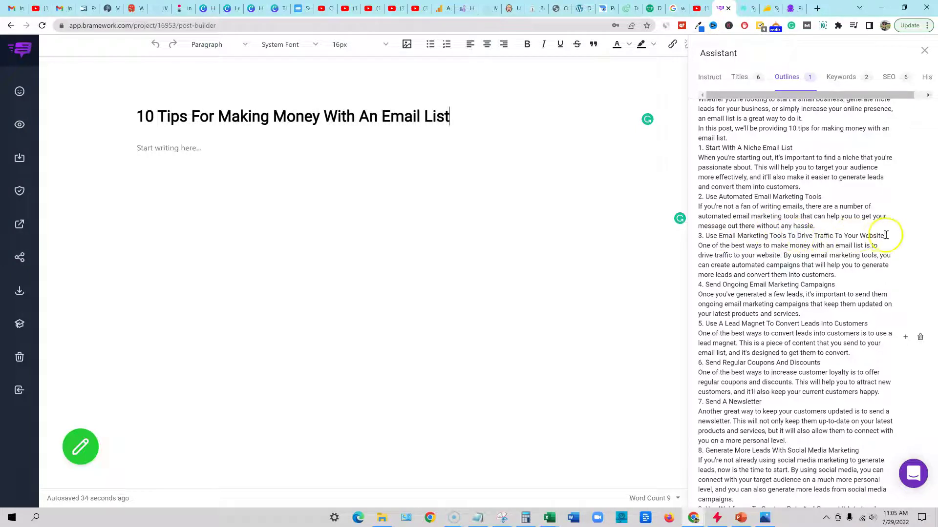
{"action": "scroll", "coordinate": [758, 345], "scroll_direction": "down", "scroll_amount": 3}
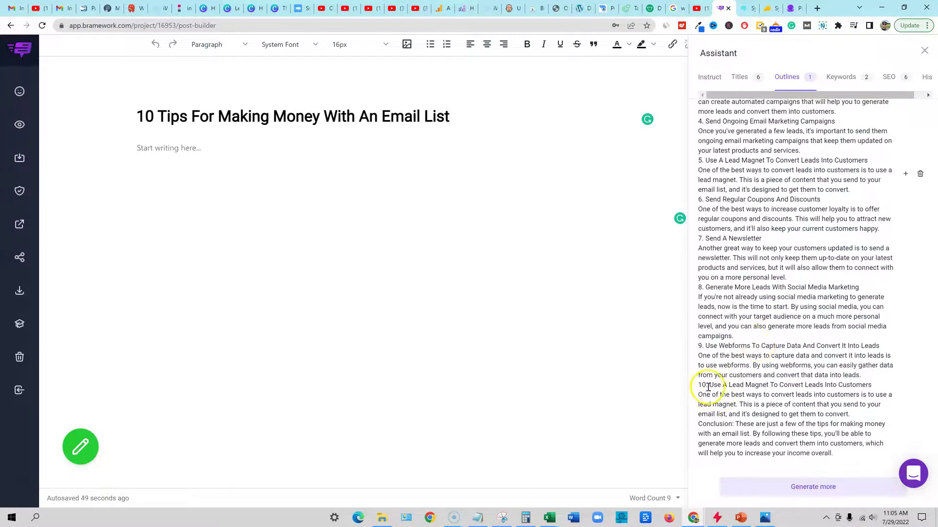
{"action": "left_click_drag", "start_coordinate": [699, 385], "coordinate": [813, 386]}
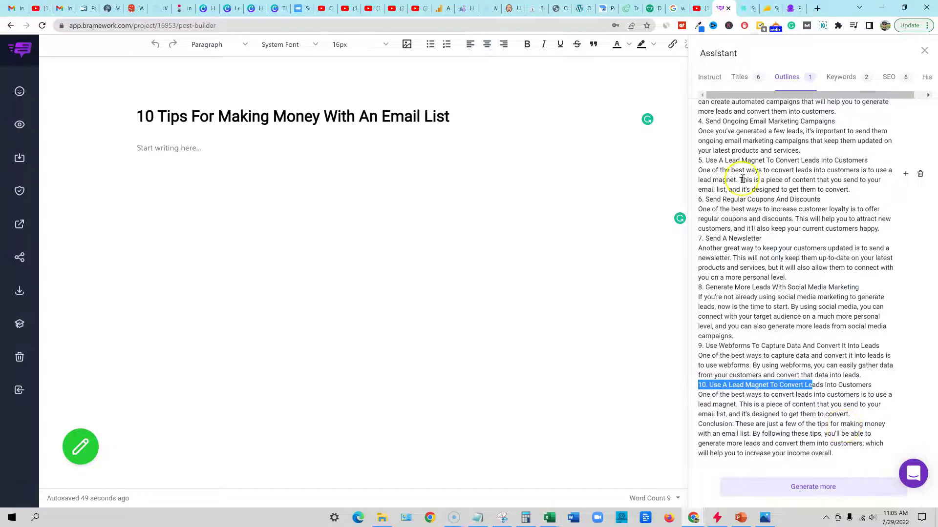
{"action": "scroll", "coordinate": [803, 426], "scroll_direction": "up", "scroll_amount": 4}
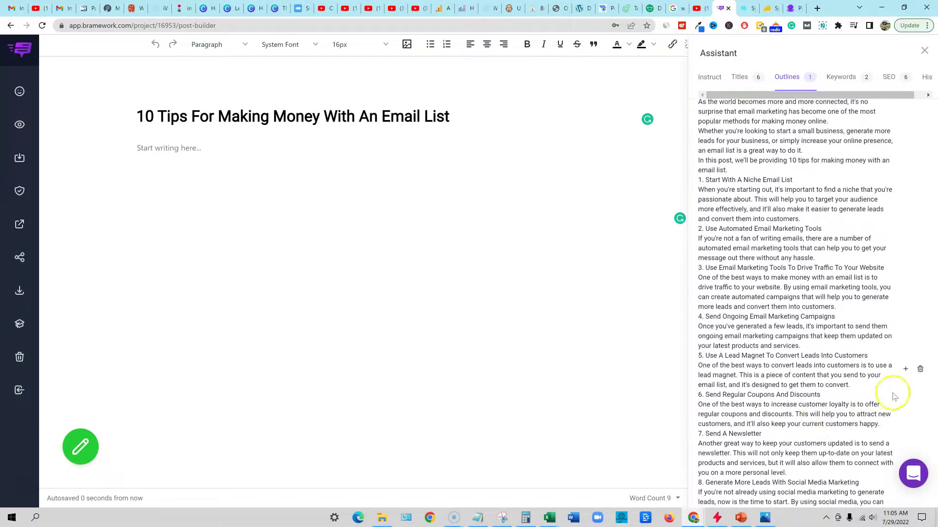
Insert the generated outline into the post and look over the article body.
{"action": "left_click", "coordinate": [905, 370]}
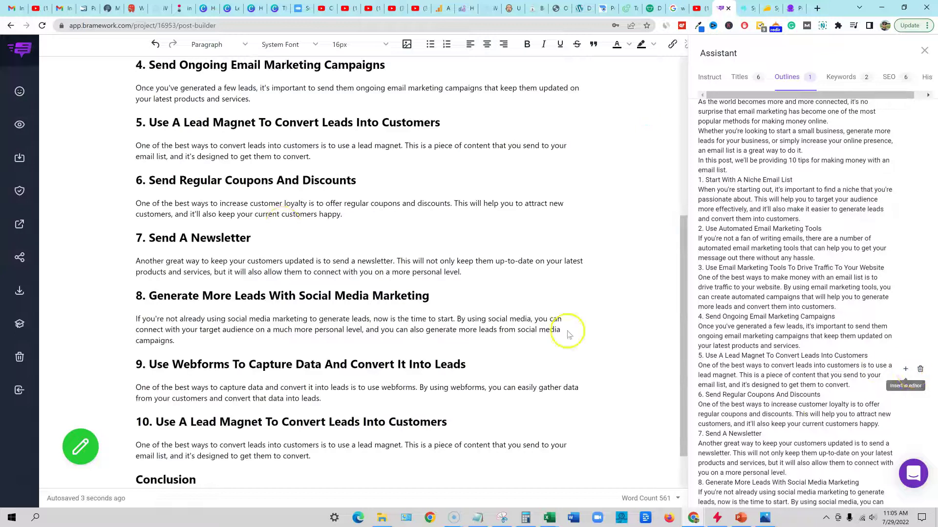
{"action": "scroll", "coordinate": [328, 306], "scroll_direction": "down", "scroll_amount": 2}
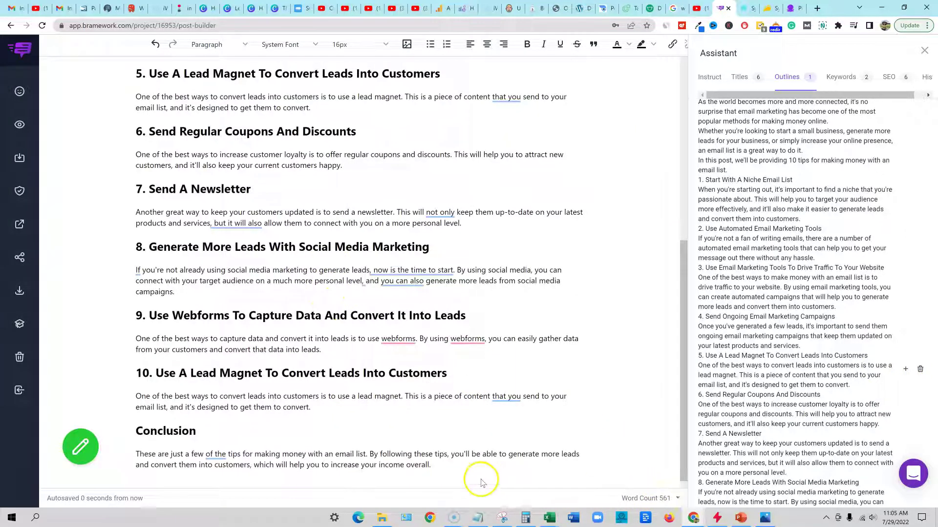
{"action": "scroll", "coordinate": [449, 466], "scroll_direction": "down", "scroll_amount": 1}
{"action": "left_click", "coordinate": [420, 450]}
{"action": "scroll", "coordinate": [419, 450], "scroll_direction": "up", "scroll_amount": 1}
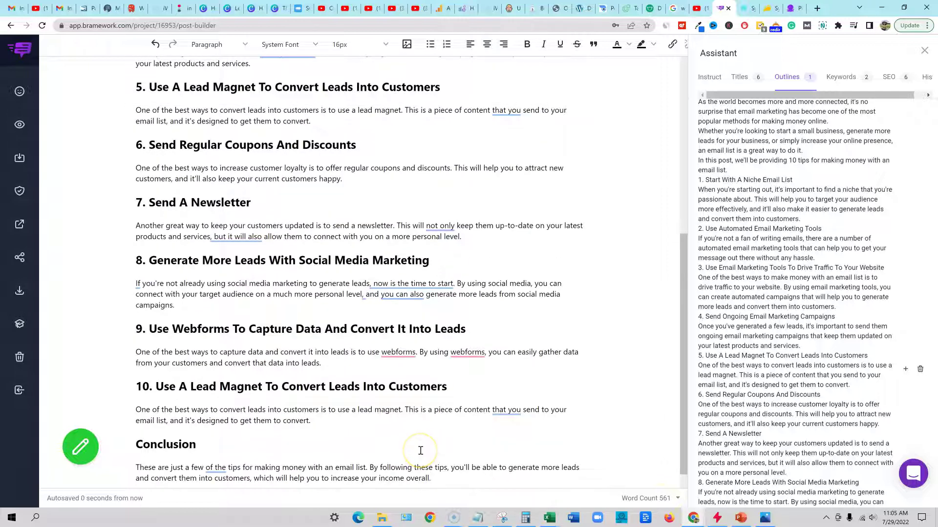
{"action": "scroll", "coordinate": [391, 311], "scroll_direction": "up", "scroll_amount": 8}
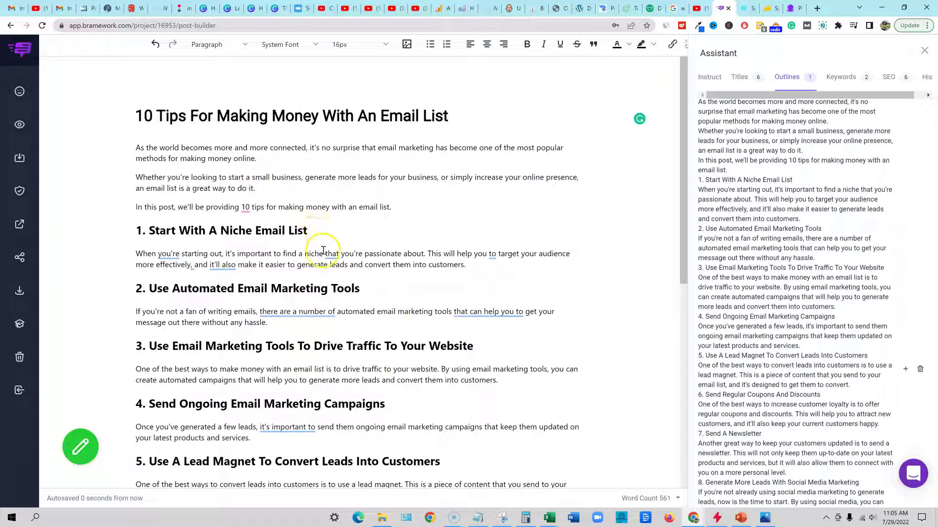
{"action": "left_click_drag", "start_coordinate": [278, 324], "coordinate": [130, 315]}
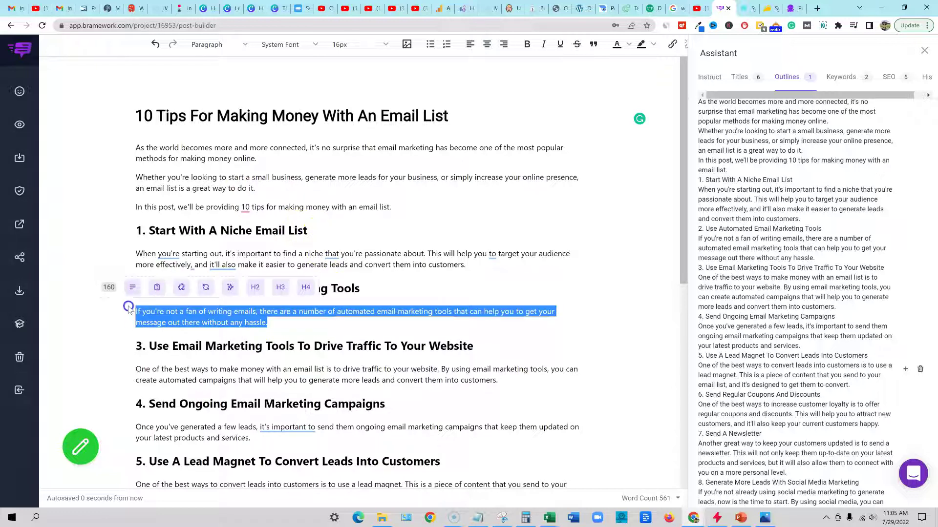
{"action": "left_click", "coordinate": [388, 270]}
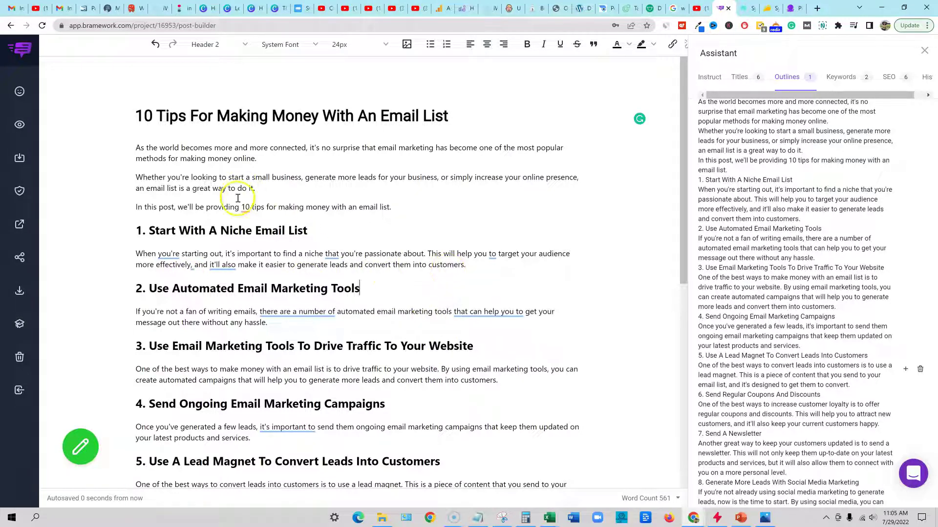
Change 'In this post' to 'In this video' in the intro sentence.
{"action": "double_click", "coordinate": [162, 207]}
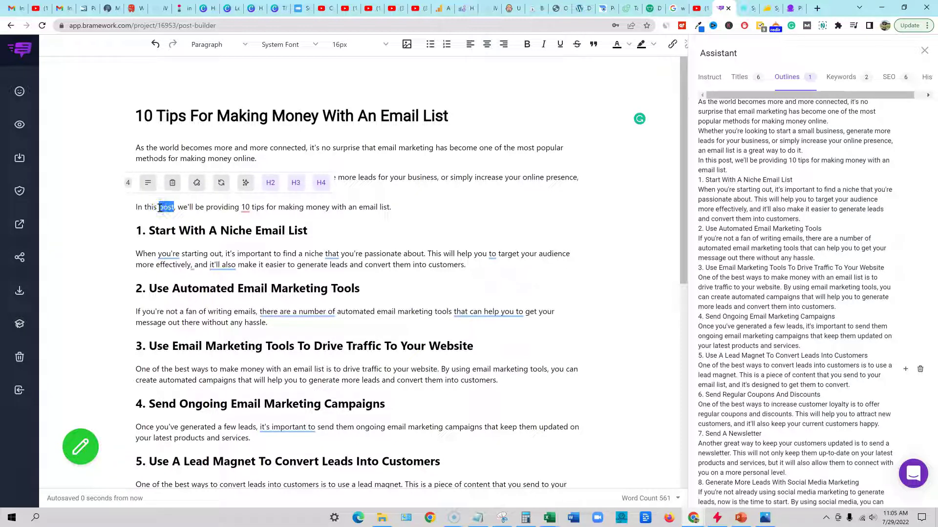
{"action": "type", "text": "video"}
{"action": "left_click", "coordinate": [162, 201]}
{"action": "key", "text": "ctrl+f"}
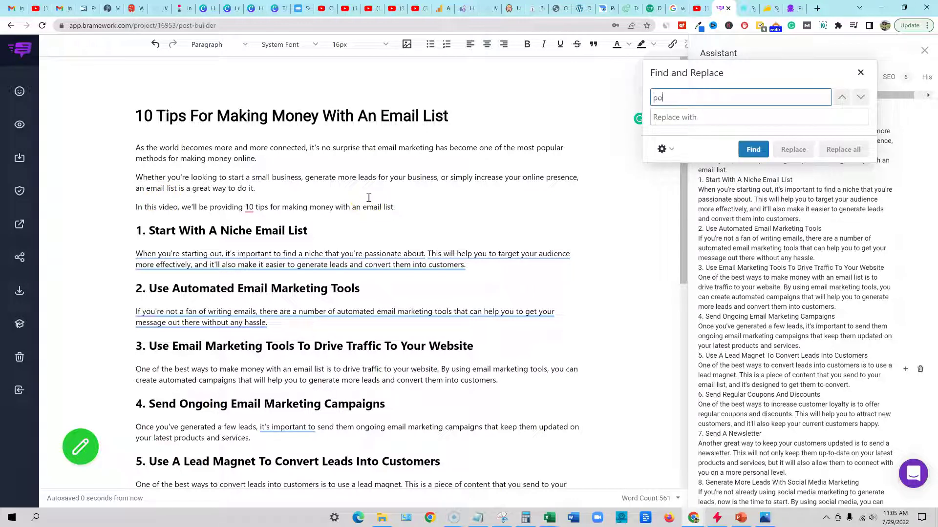
{"action": "left_click", "coordinate": [665, 116]}
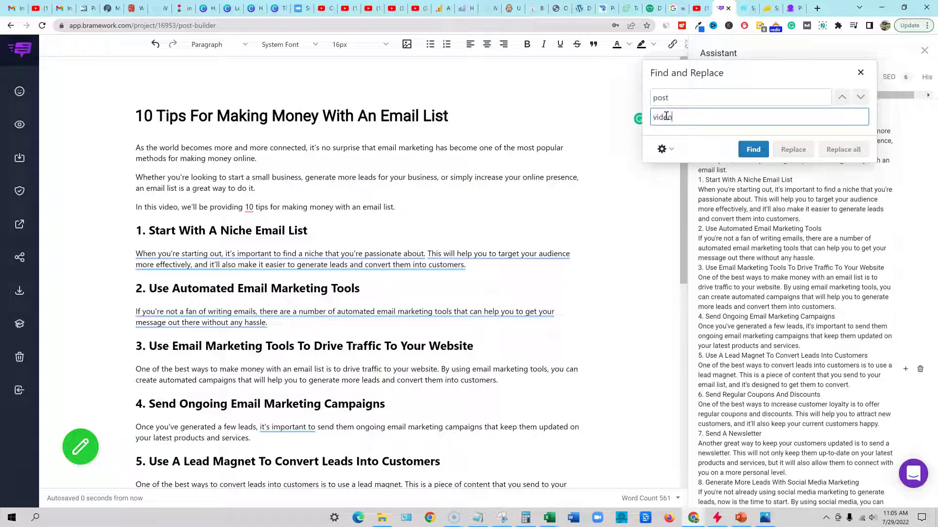
{"action": "left_click", "coordinate": [754, 150]}
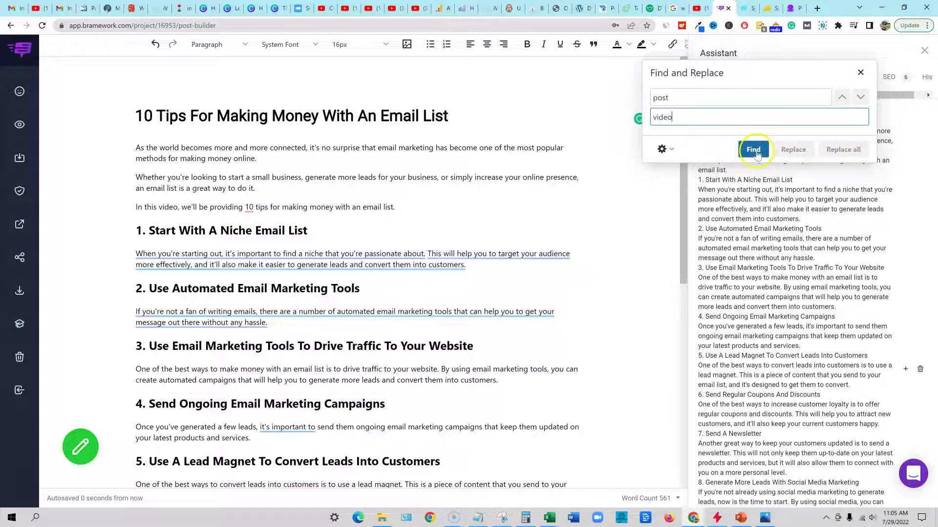
{"action": "left_click", "coordinate": [563, 283]}
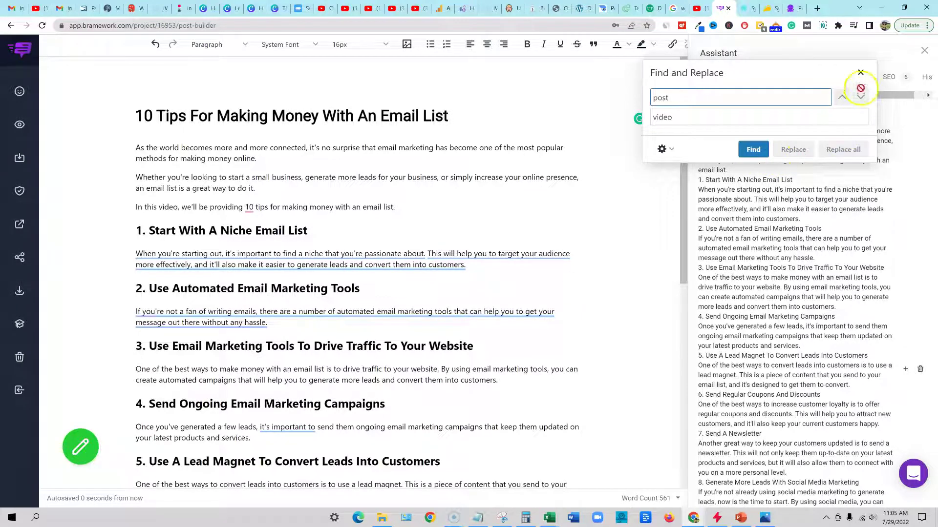
{"action": "left_click", "coordinate": [860, 73]}
{"action": "scroll", "coordinate": [318, 284], "scroll_direction": "down", "scroll_amount": 5}
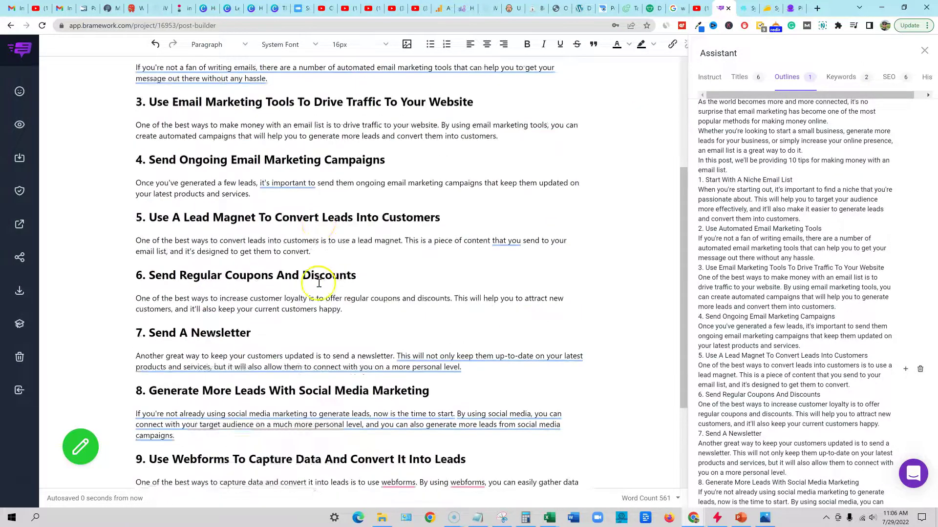
{"action": "scroll", "coordinate": [318, 283], "scroll_direction": "down", "scroll_amount": 4}
Fix 'justa' to 'just a' and add a 'Thanks for watching… See you next time!' sign-off.
{"action": "left_click", "coordinate": [184, 421]}
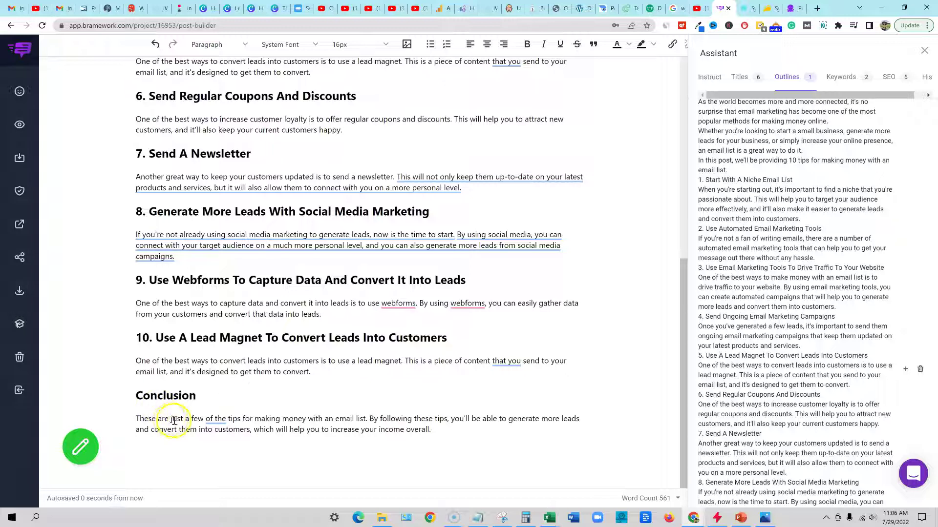
{"action": "mouse_move", "coordinate": [215, 419]}
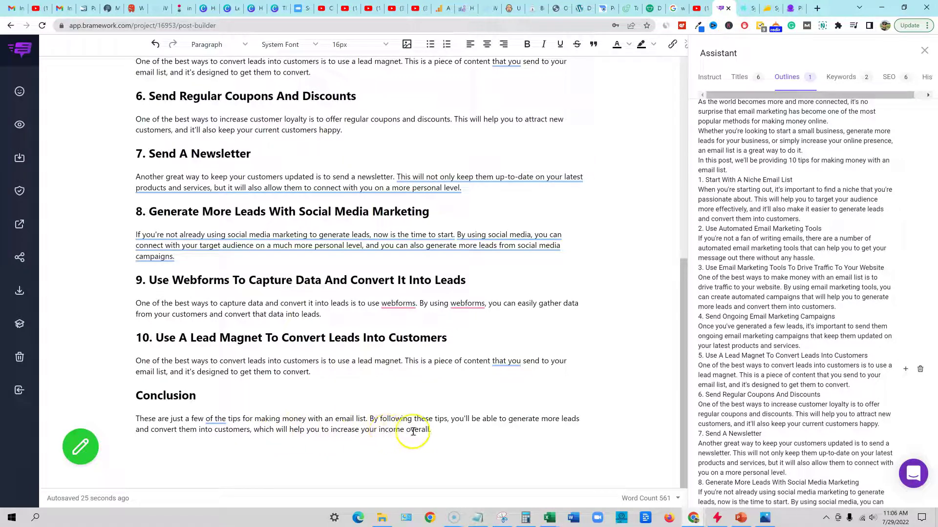
{"action": "left_click", "coordinate": [435, 431]}
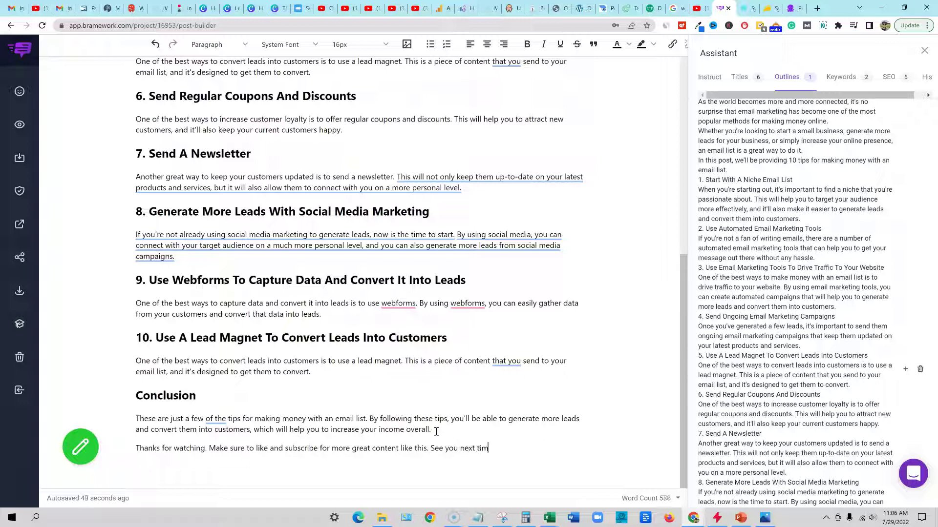
{"action": "left_click", "coordinate": [452, 382]}
{"action": "mouse_move", "coordinate": [306, 235]}
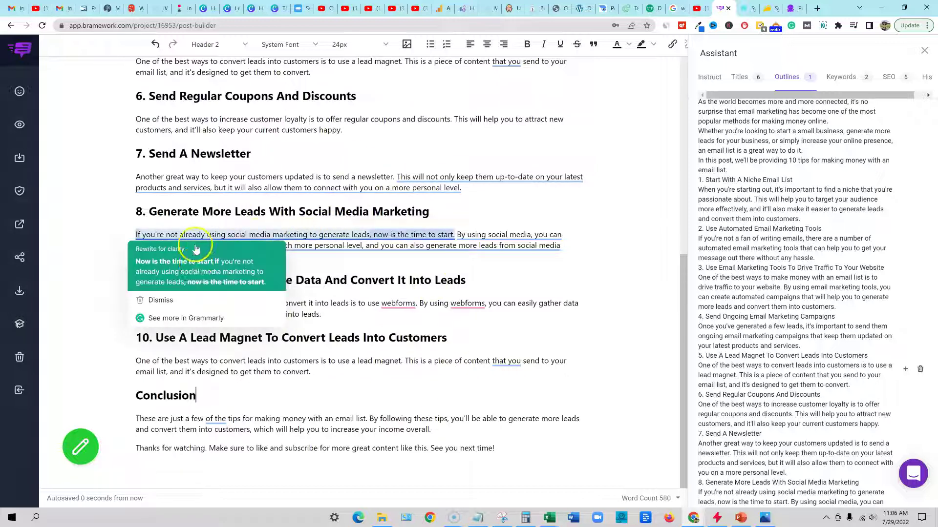
Apply clarity rewrites to three tip sentences, making them tighter and more concise.
{"action": "mouse_move", "coordinate": [469, 178]}
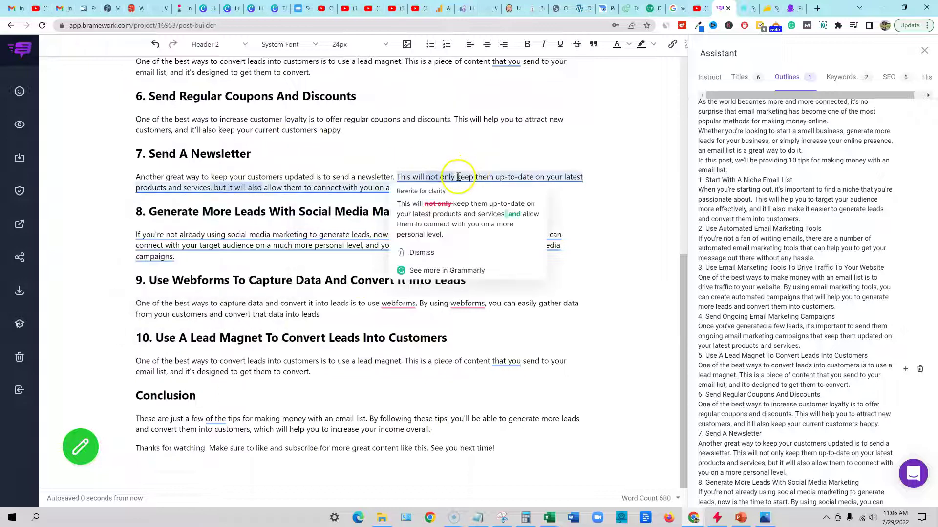
{"action": "left_click", "coordinate": [461, 207]}
{"action": "mouse_move", "coordinate": [320, 239]}
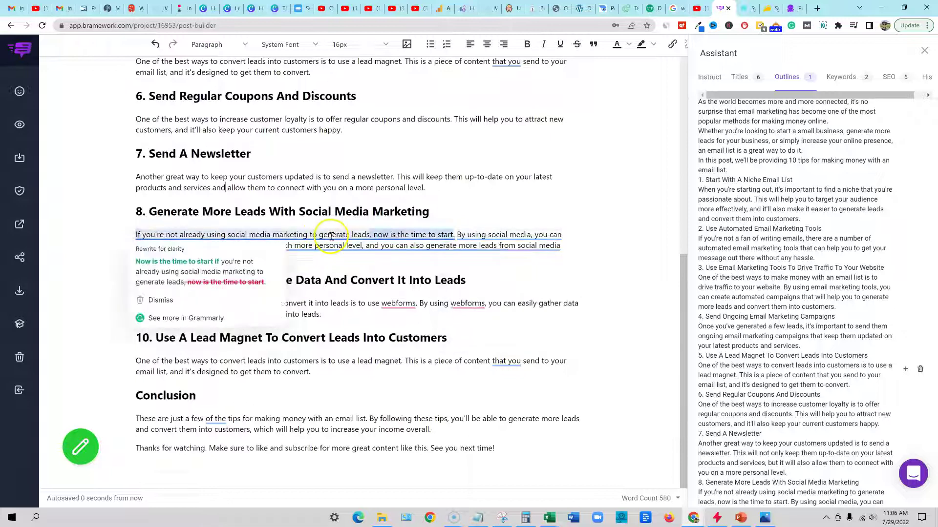
{"action": "left_click", "coordinate": [220, 272]}
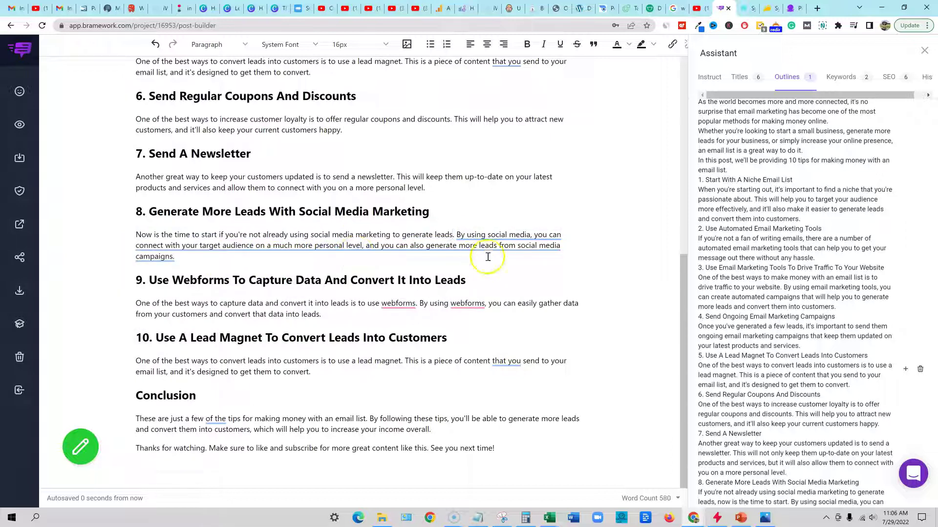
{"action": "mouse_move", "coordinate": [497, 235]}
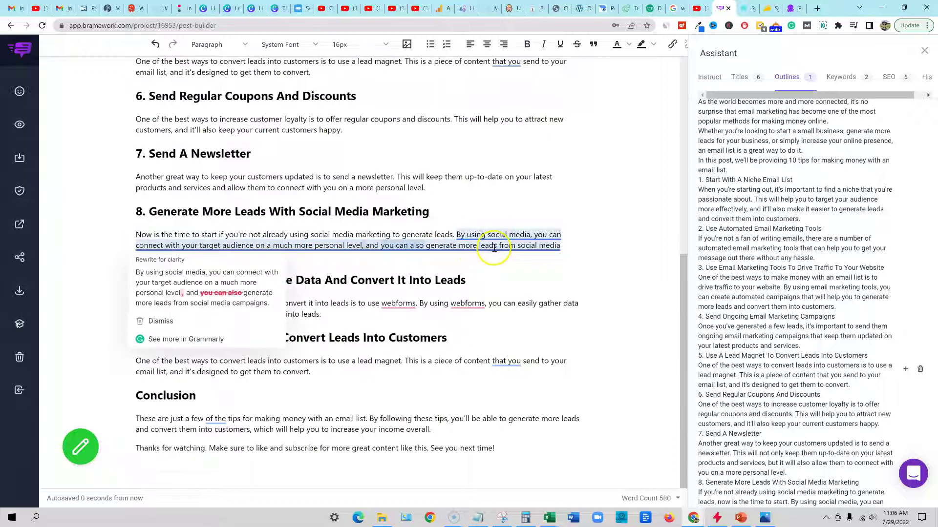
{"action": "left_click", "coordinate": [201, 298]}
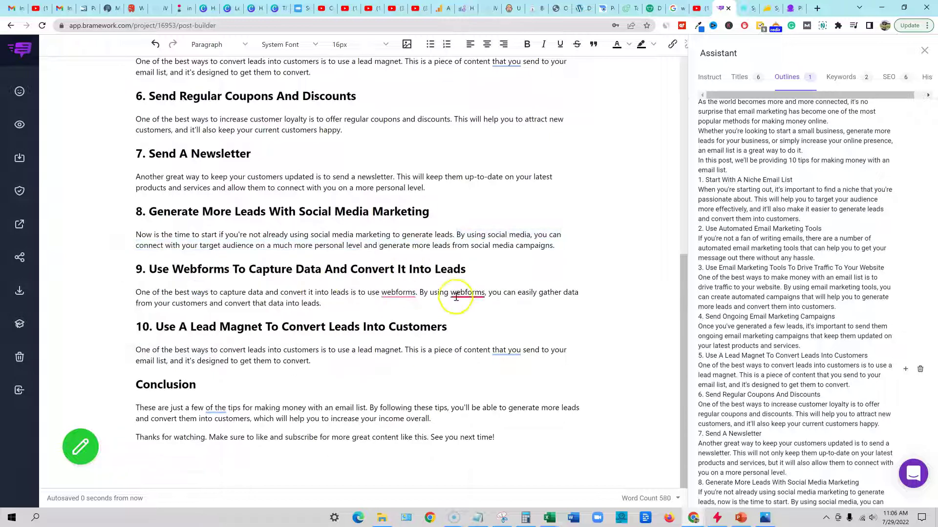
{"action": "mouse_move", "coordinate": [397, 293]}
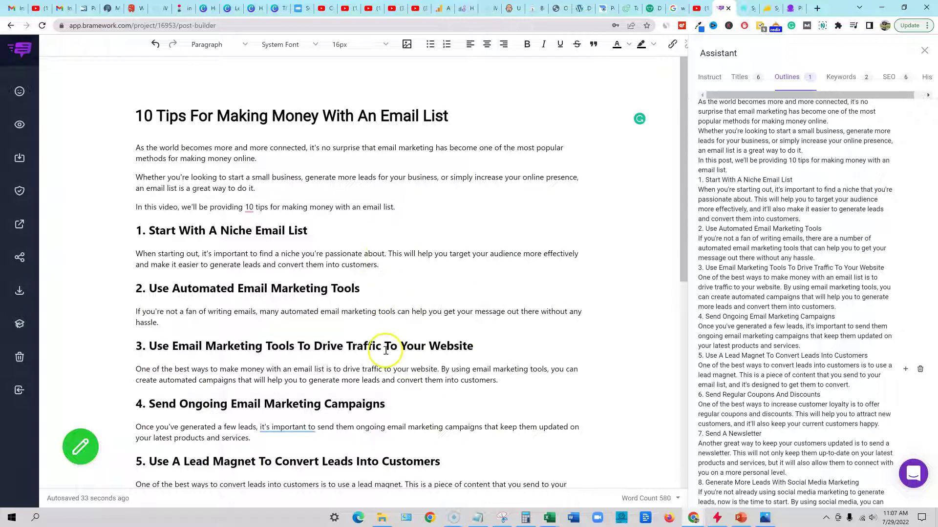
{"action": "scroll", "coordinate": [386, 350], "scroll_direction": "down", "scroll_amount": 4}
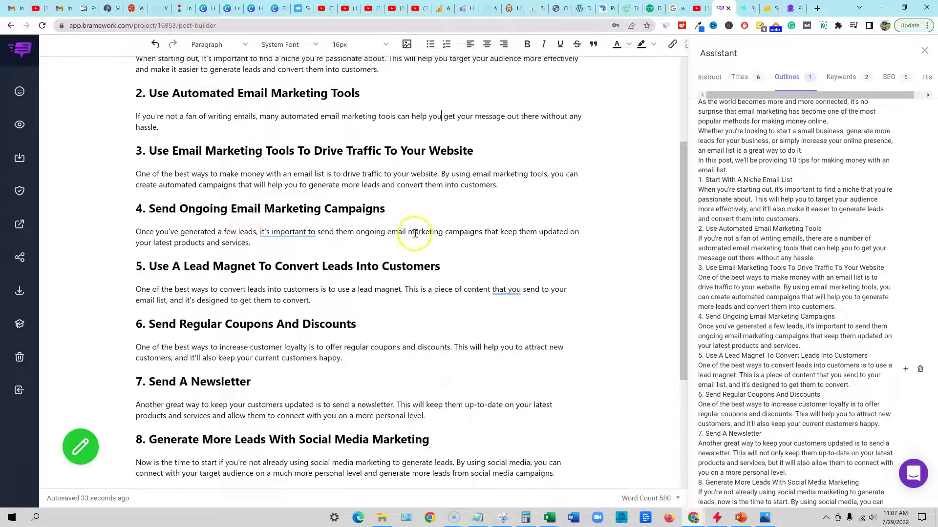
{"action": "scroll", "coordinate": [453, 400], "scroll_direction": "down", "scroll_amount": 5}
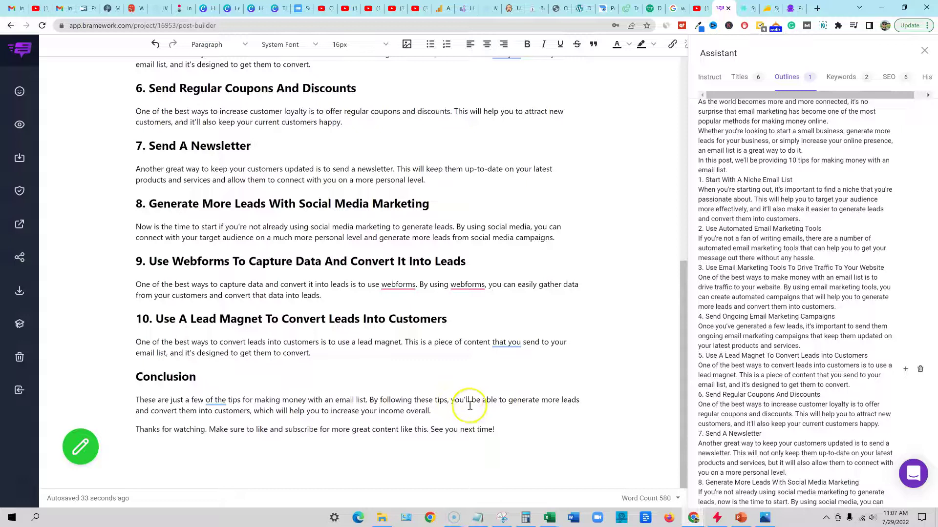
{"action": "scroll", "coordinate": [467, 401], "scroll_direction": "up", "scroll_amount": 8}
{"action": "scroll", "coordinate": [398, 325], "scroll_direction": "down", "scroll_amount": 5}
{"action": "scroll", "coordinate": [398, 325], "scroll_direction": "down", "scroll_amount": 3}
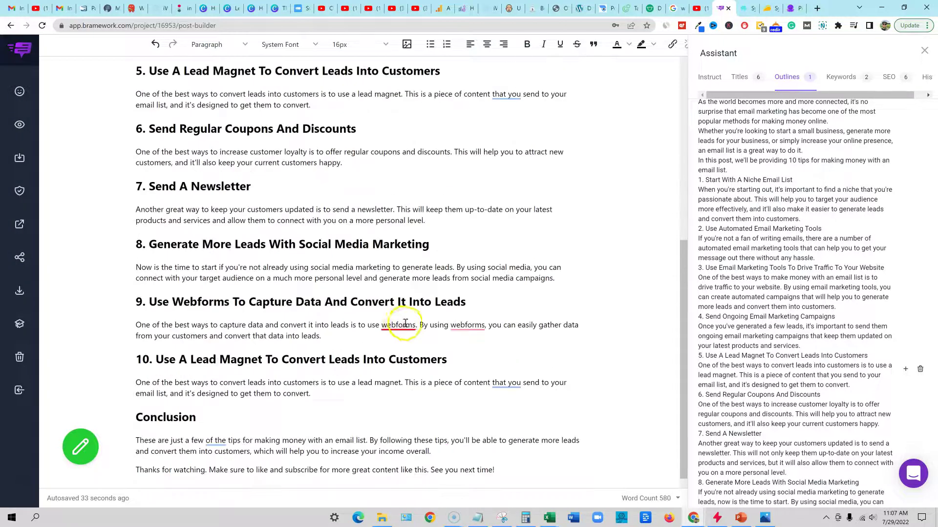
{"action": "scroll", "coordinate": [405, 324], "scroll_direction": "up", "scroll_amount": 8}
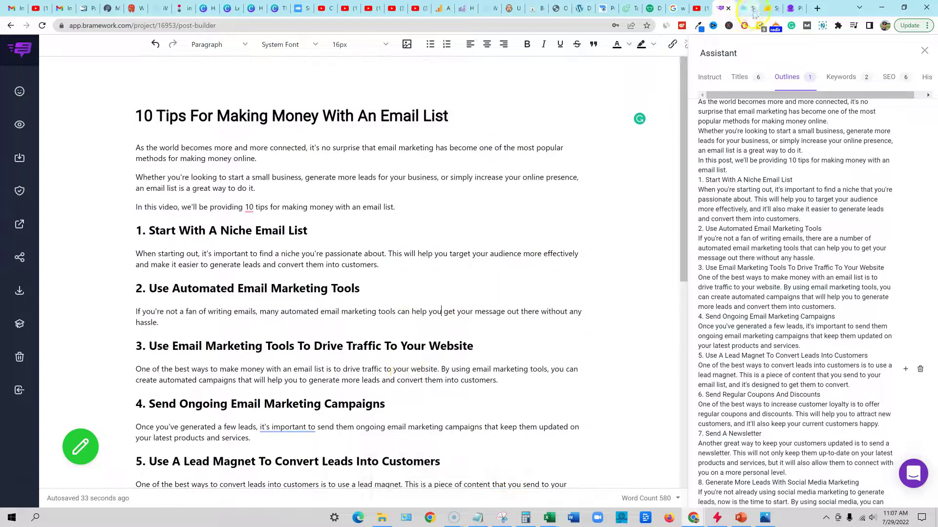
In Synthesys, select Barry A. as the voice actor and play his BA-1 demo.
{"action": "left_click", "coordinate": [746, 9]}
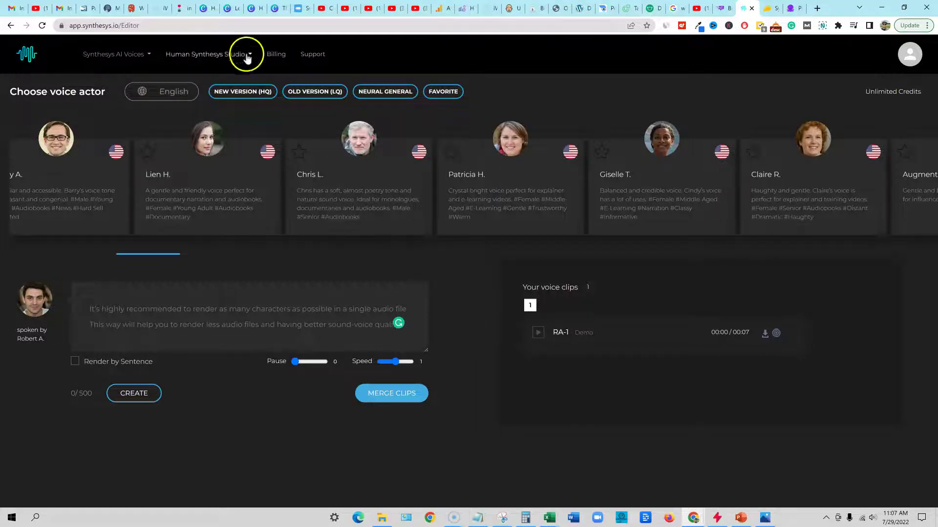
{"action": "mouse_move", "coordinate": [200, 293]}
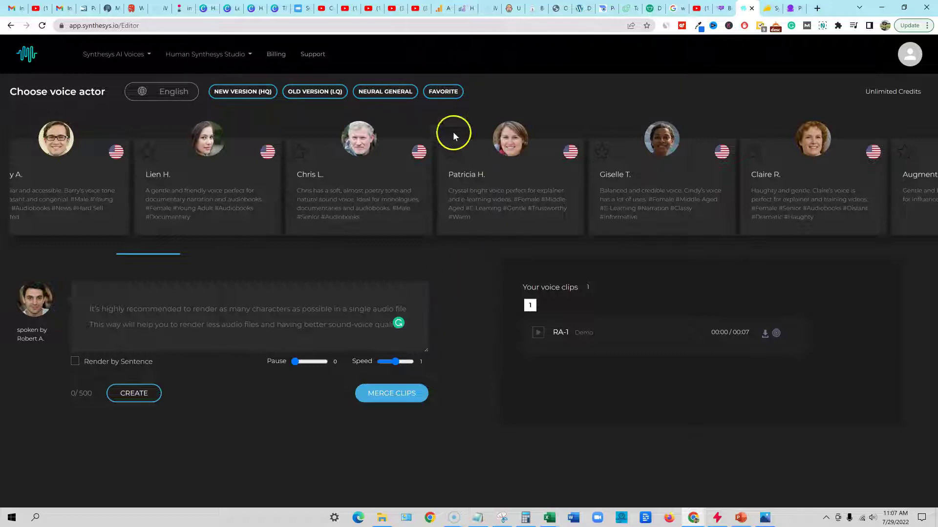
{"action": "mouse_move", "coordinate": [404, 314]}
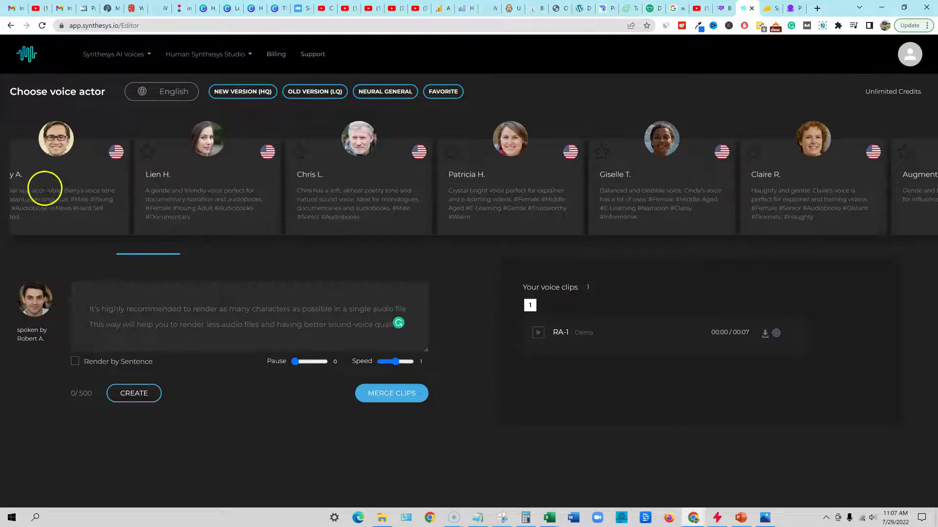
{"action": "left_click_drag", "start_coordinate": [42, 188], "coordinate": [105, 189]}
{"action": "left_click", "coordinate": [105, 189]}
{"action": "left_click", "coordinate": [453, 320]}
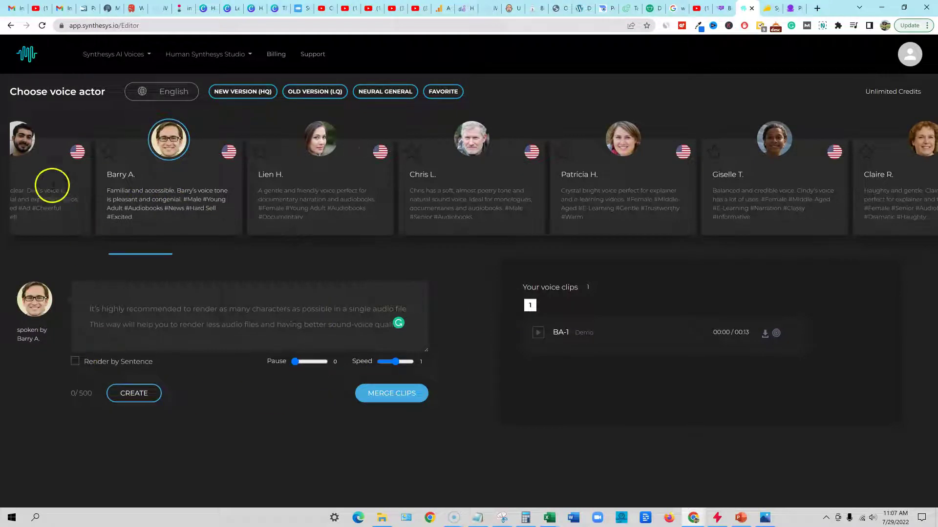
{"action": "left_click", "coordinate": [539, 334]}
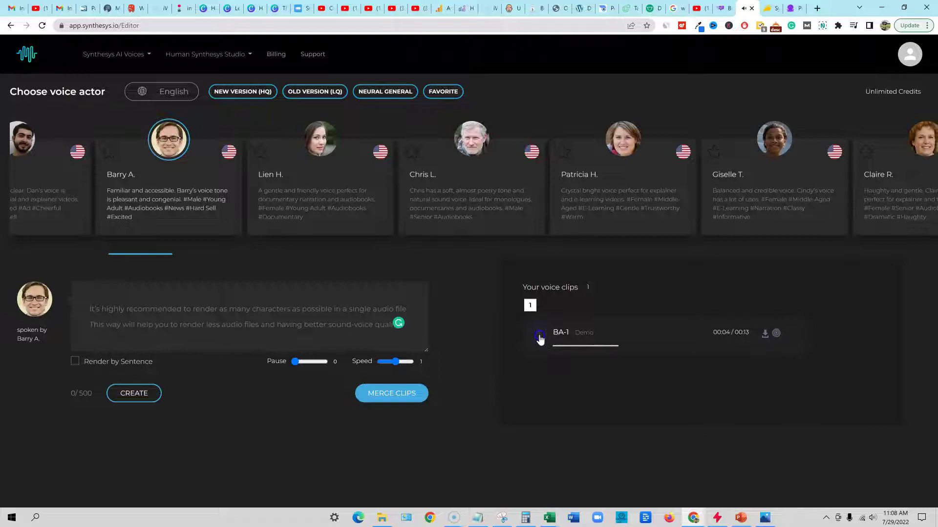
Browse further along the voice carousel and choose Dan R. as the voice actor.
{"action": "left_click_drag", "start_coordinate": [349, 184], "coordinate": [718, 195]}
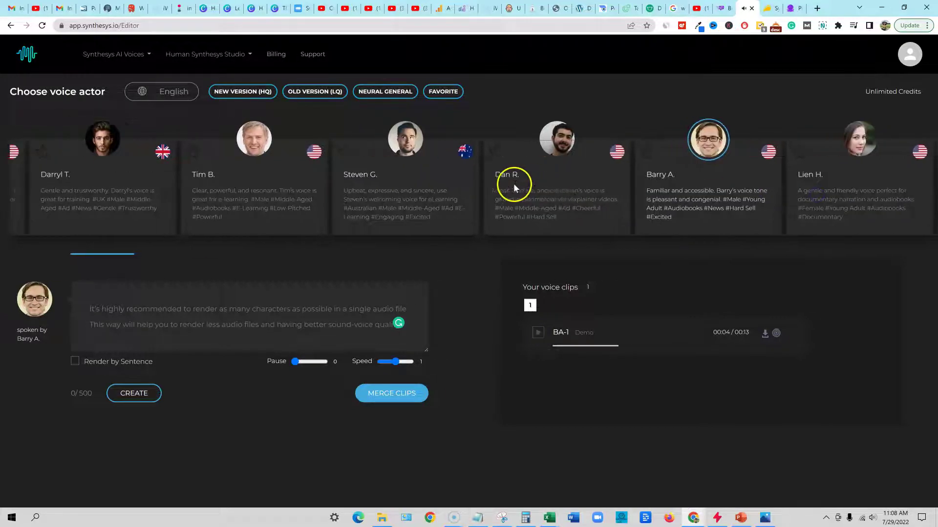
{"action": "left_click", "coordinate": [585, 188]}
{"action": "left_click", "coordinate": [542, 335]}
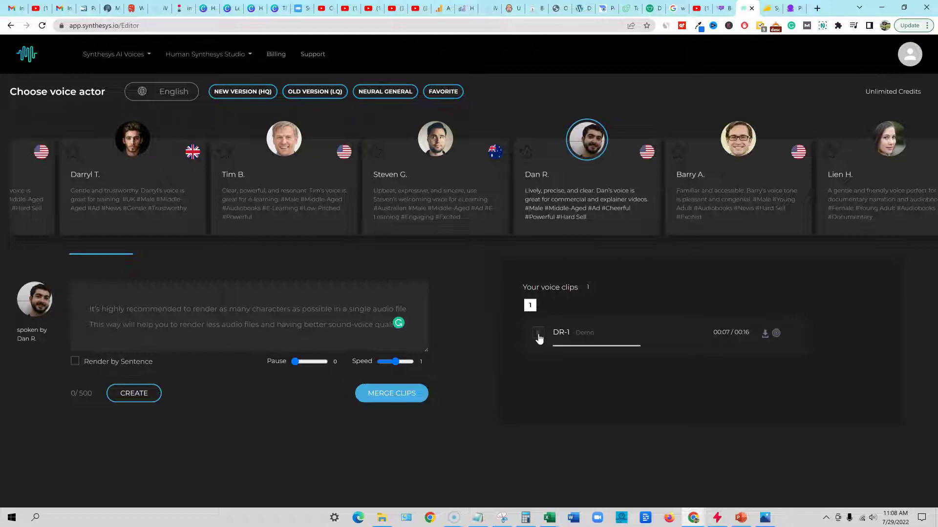
{"action": "left_click", "coordinate": [538, 336]}
{"action": "left_click_drag", "start_coordinate": [434, 183], "coordinate": [639, 183]}
{"action": "left_click", "coordinate": [400, 185]}
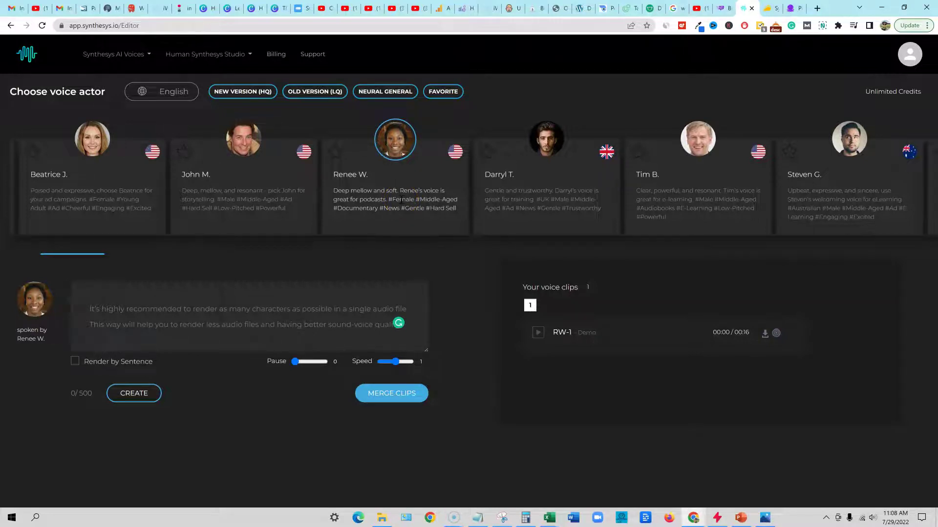
{"action": "left_click", "coordinate": [401, 199]}
{"action": "left_click", "coordinate": [536, 334]}
{"action": "left_click", "coordinate": [539, 335]}
{"action": "left_click_drag", "start_coordinate": [669, 209], "coordinate": [349, 164]}
{"action": "left_click_drag", "start_coordinate": [594, 170], "coordinate": [416, 184]}
{"action": "left_click_drag", "start_coordinate": [668, 185], "coordinate": [412, 178]}
{"action": "left_click_drag", "start_coordinate": [785, 176], "coordinate": [578, 172]}
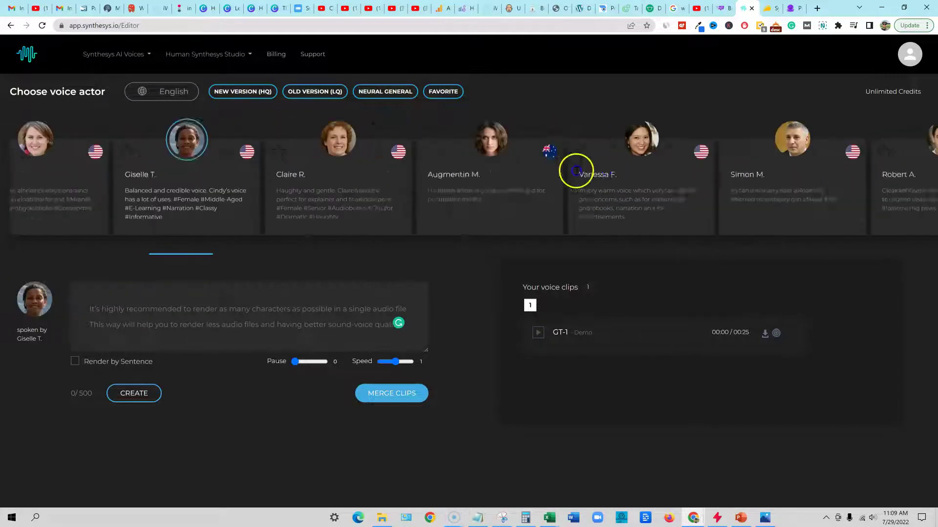
{"action": "left_click_drag", "start_coordinate": [807, 172], "coordinate": [519, 161]}
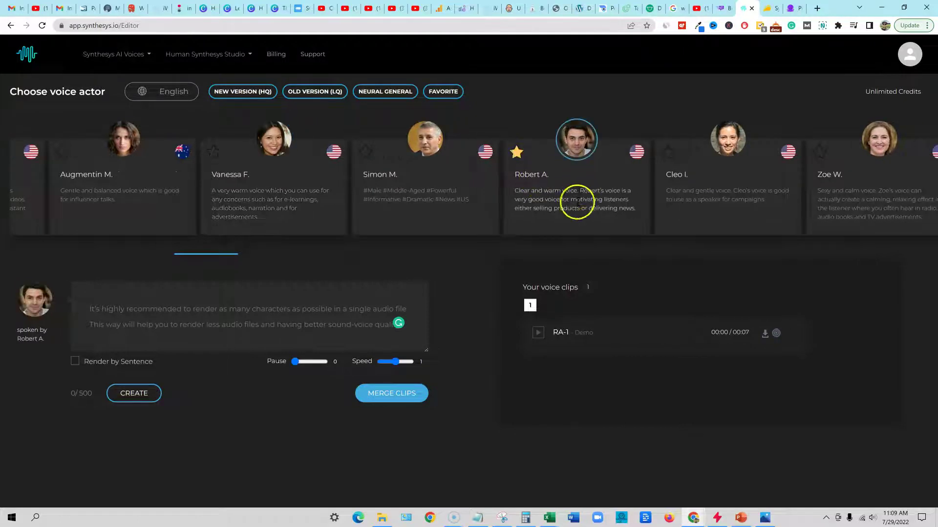
{"action": "left_click", "coordinate": [539, 334]}
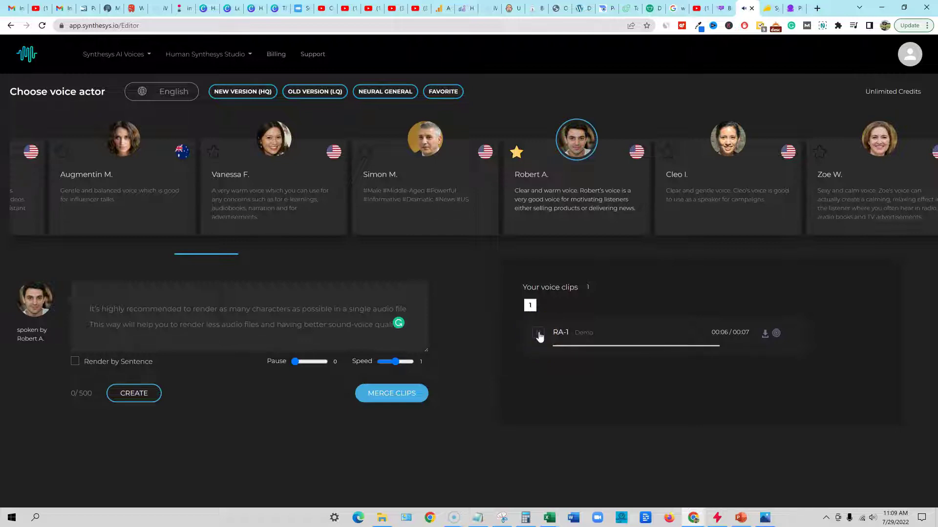
{"action": "left_click", "coordinate": [569, 177]}
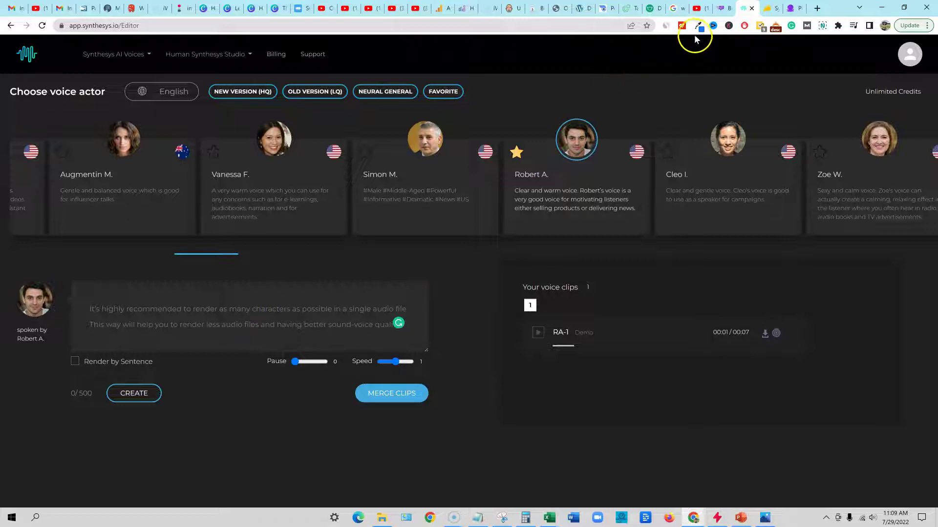
Copy the entire Bramework article body with the writing assistant panel closed.
{"action": "left_click", "coordinate": [724, 8]}
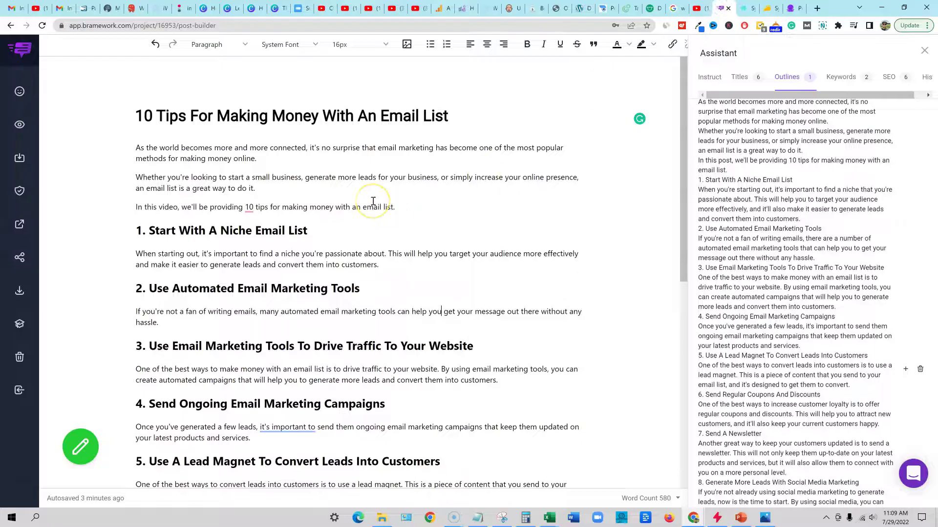
{"action": "left_click", "coordinate": [925, 50]}
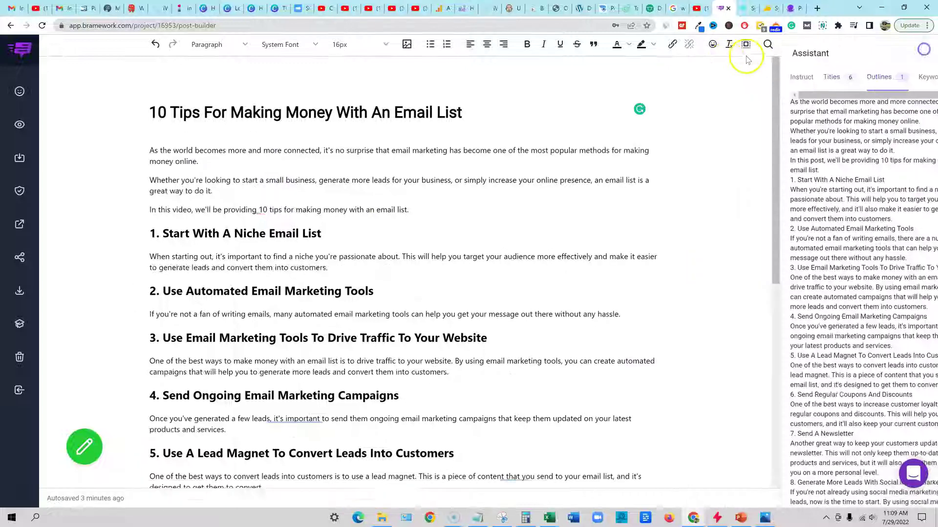
{"action": "left_click", "coordinate": [745, 44]}
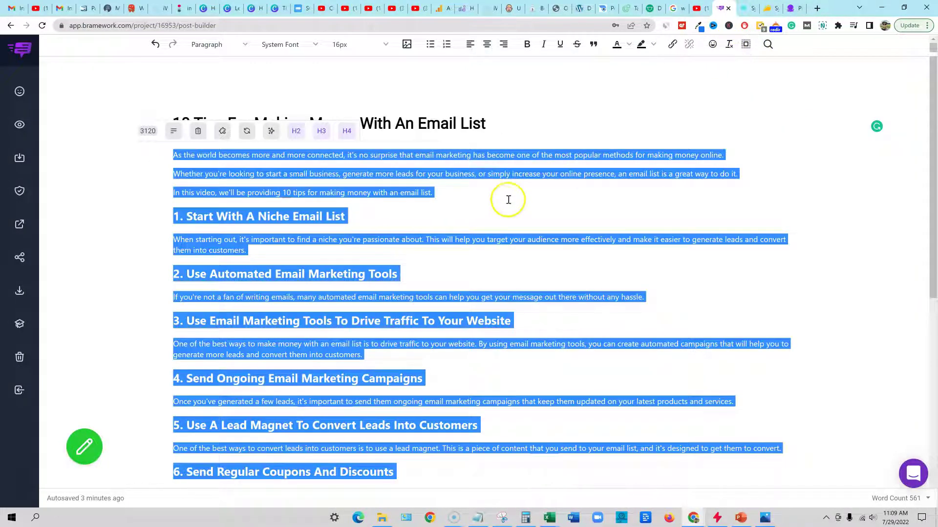
{"action": "left_click", "coordinate": [744, 8]}
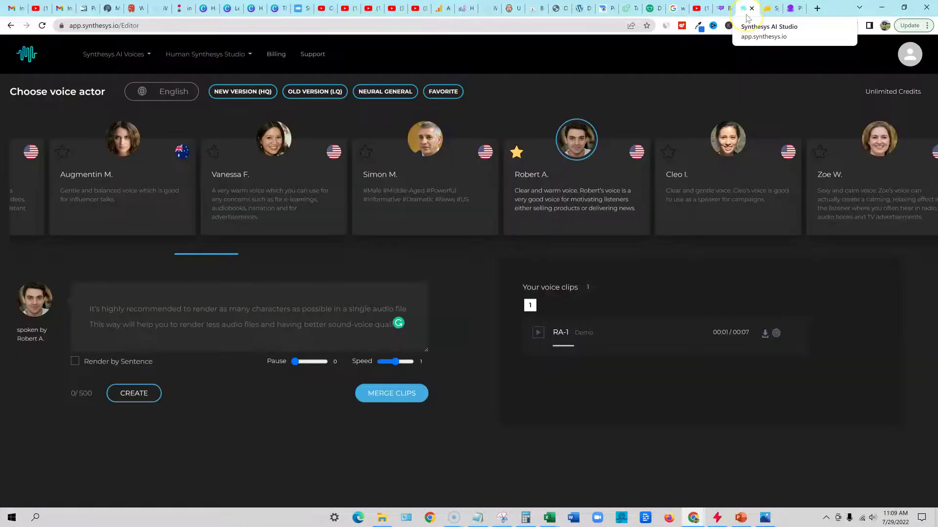
Paste the 3120-character article as the Synthesys script, enable Render by Sentence, and start rendering.
{"action": "mouse_move", "coordinate": [241, 309]}
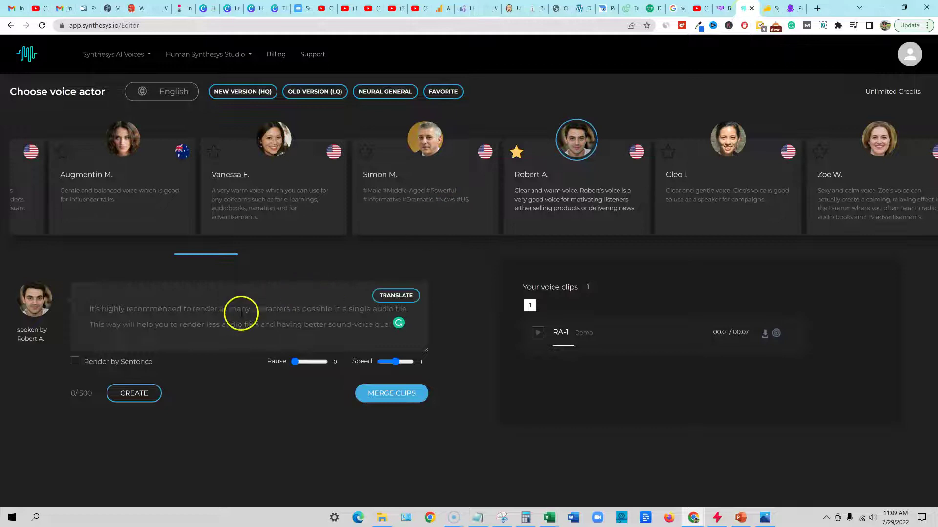
{"action": "left_click", "coordinate": [207, 314]}
{"action": "key", "text": "ctrl+v"}
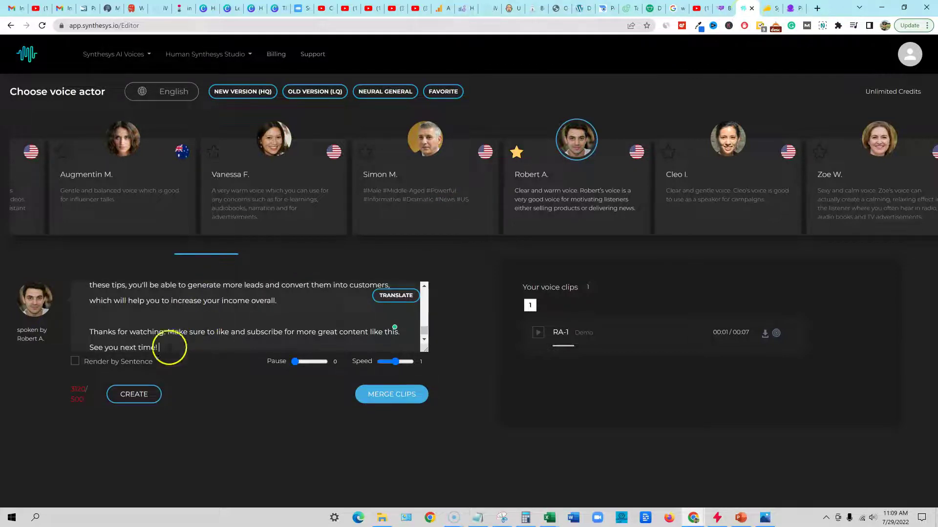
{"action": "left_click", "coordinate": [75, 362]}
{"action": "scroll", "coordinate": [226, 329], "scroll_direction": "up", "scroll_amount": 10}
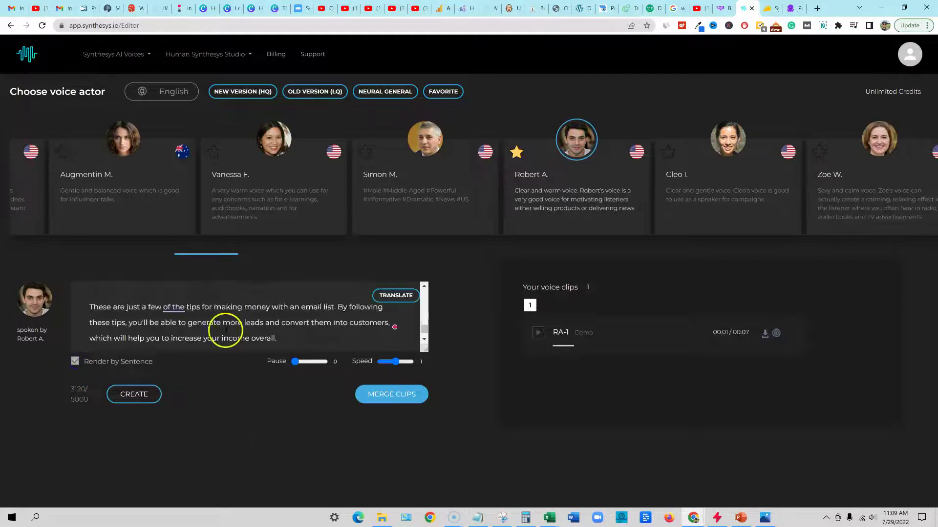
{"action": "scroll", "coordinate": [226, 329], "scroll_direction": "up", "scroll_amount": 15}
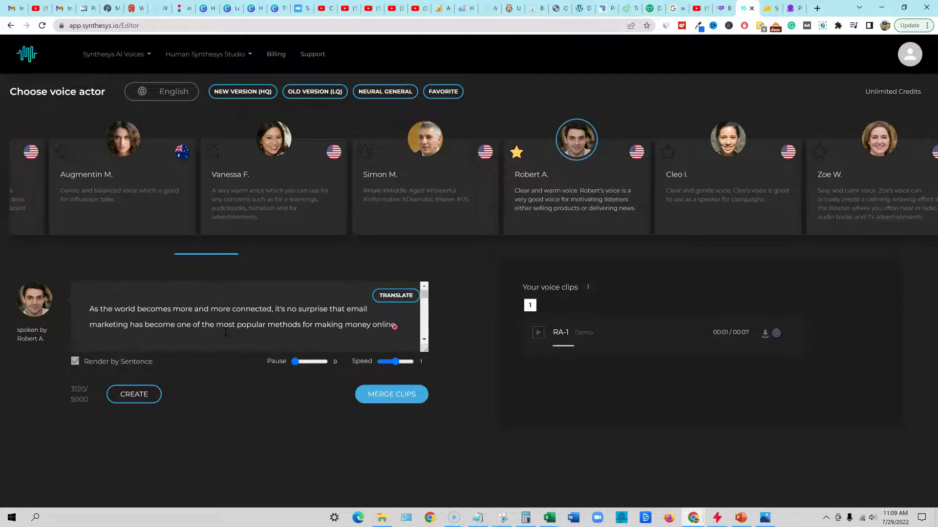
{"action": "scroll", "coordinate": [225, 332], "scroll_direction": "down", "scroll_amount": 5}
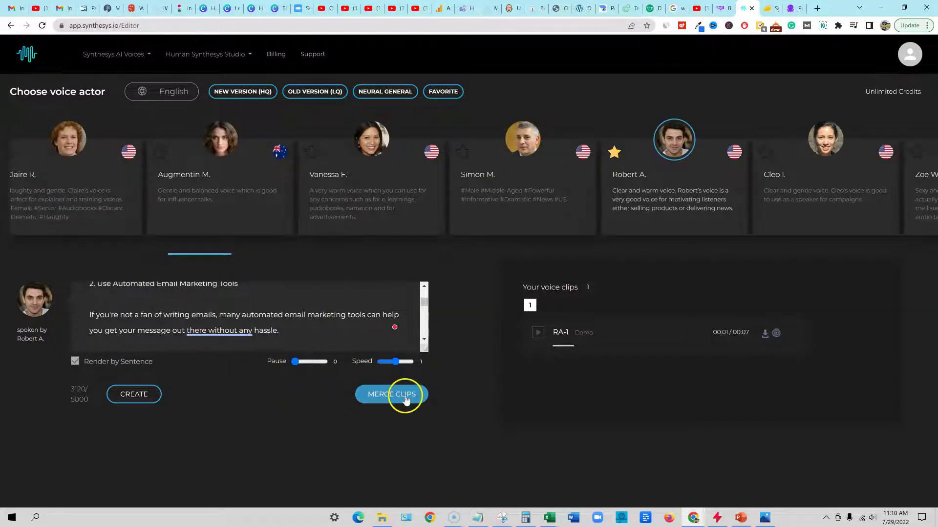
{"action": "left_click", "coordinate": [137, 397]}
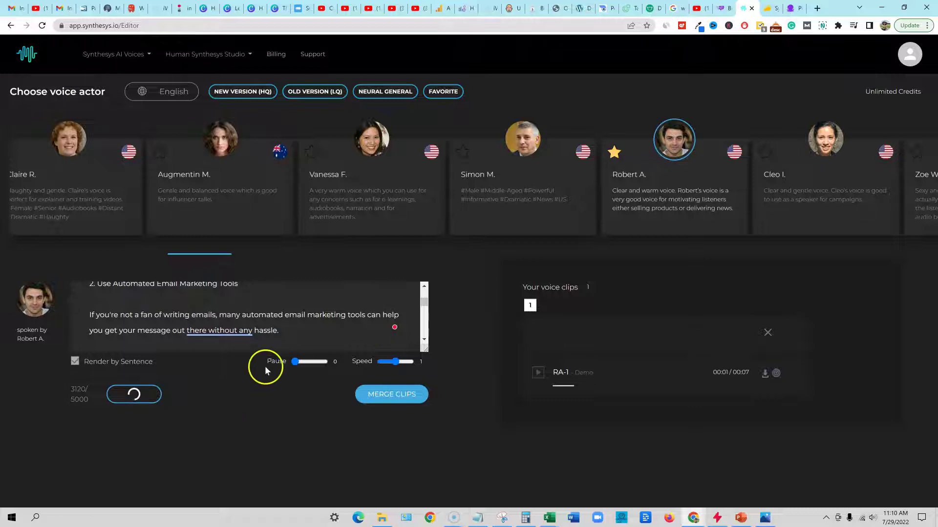
{"action": "left_click", "coordinate": [791, 9]}
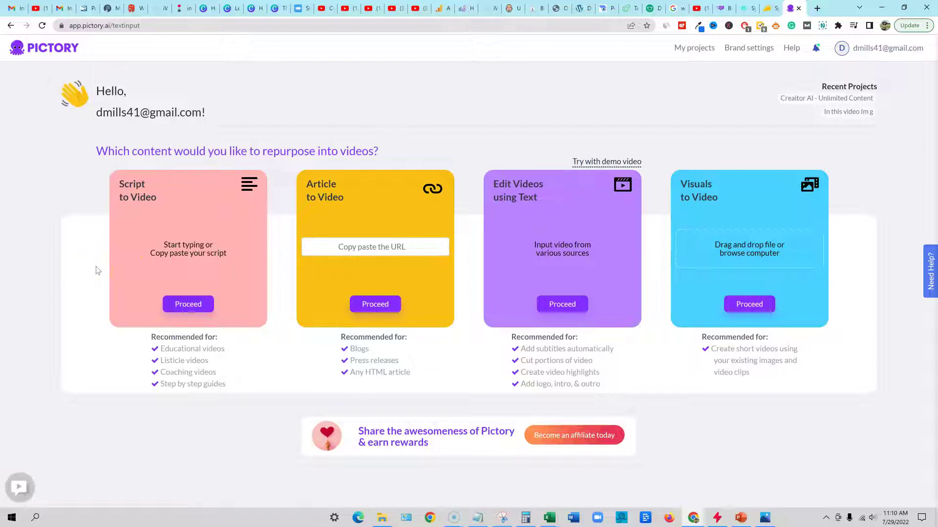
Start a new Pictory script-to-video project with the copied article as its script.
{"action": "left_click", "coordinate": [192, 304]}
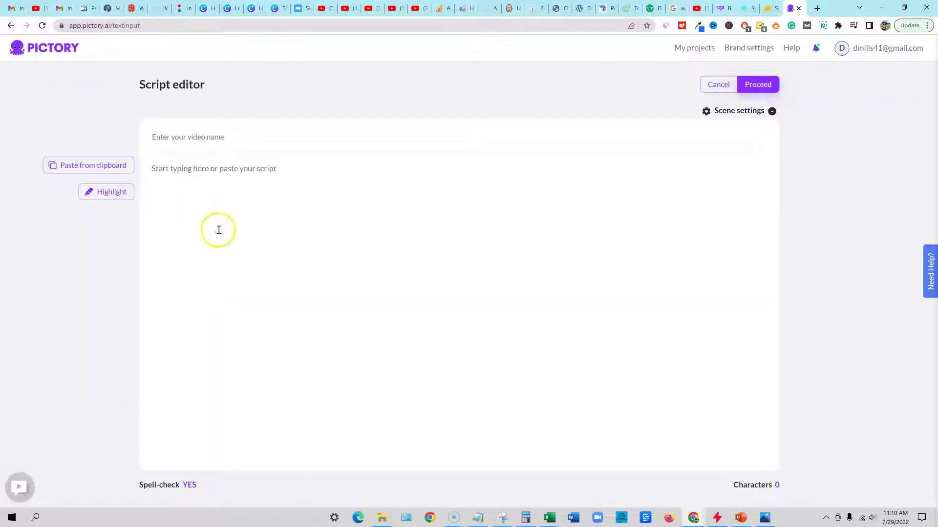
{"action": "left_click", "coordinate": [214, 172]}
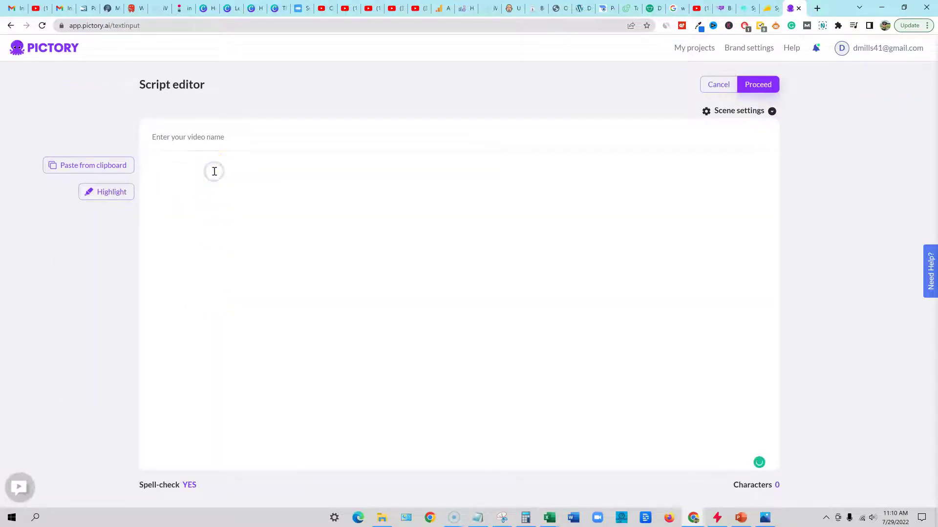
{"action": "key", "text": "ctrl+v"}
{"action": "scroll", "coordinate": [222, 190], "scroll_direction": "up", "scroll_amount": 5}
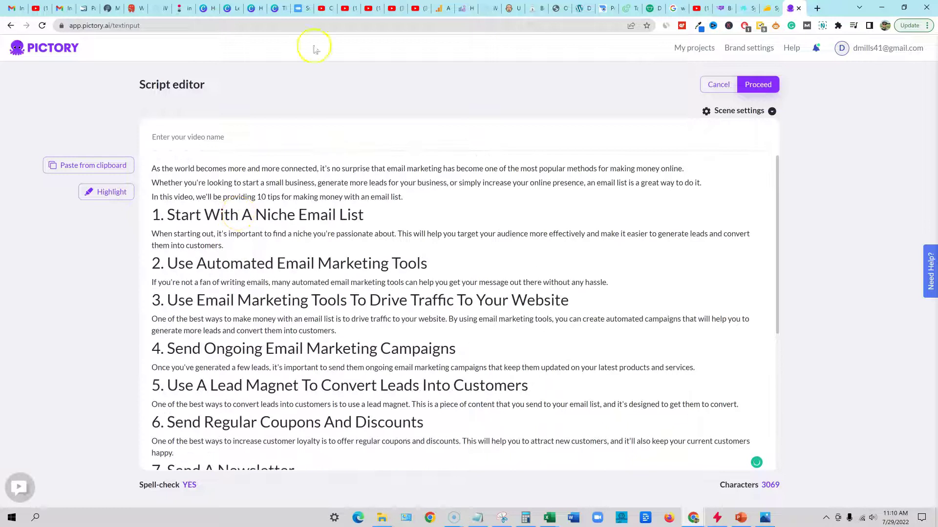
Title the video '10 Tips For Making Money With An Email List' and choose 16:9 landscape.
{"action": "left_click", "coordinate": [724, 11]}
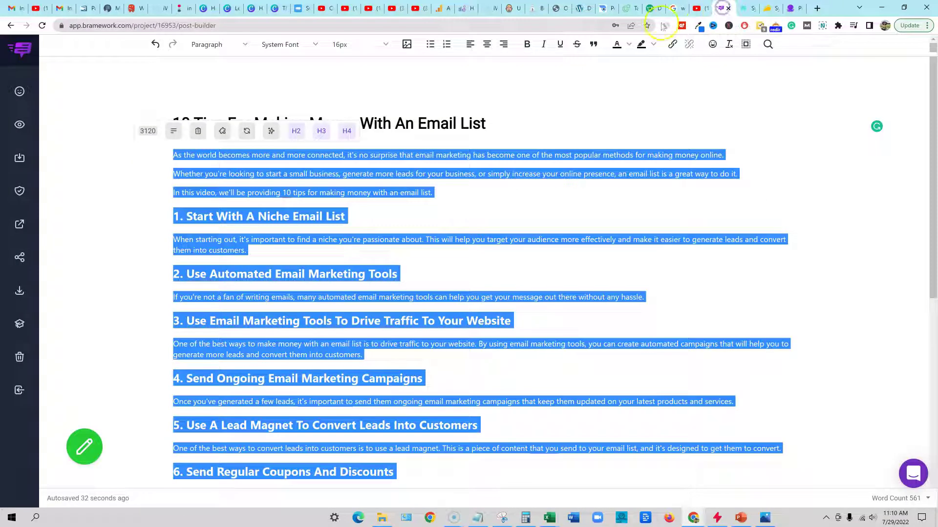
{"action": "left_click", "coordinate": [793, 8]}
{"action": "left_click", "coordinate": [197, 135]}
{"action": "type", "text": "10 Tips For Making Money With An Email List"}
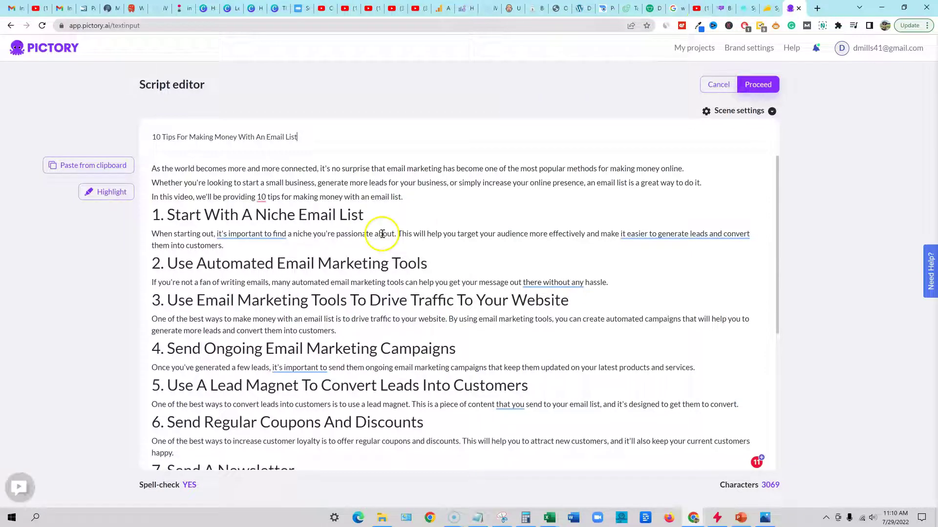
{"action": "left_click", "coordinate": [763, 89]}
{"action": "left_click", "coordinate": [278, 210]}
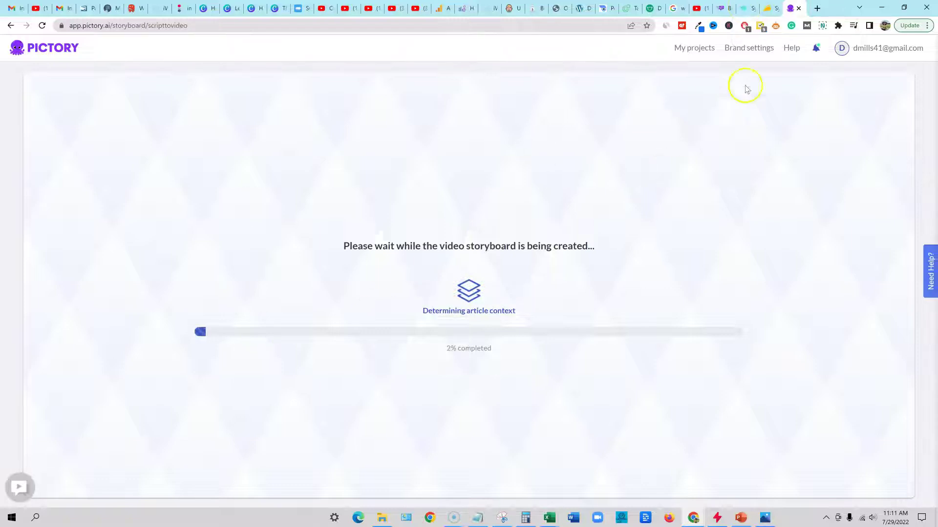
{"action": "left_click", "coordinate": [743, 9]}
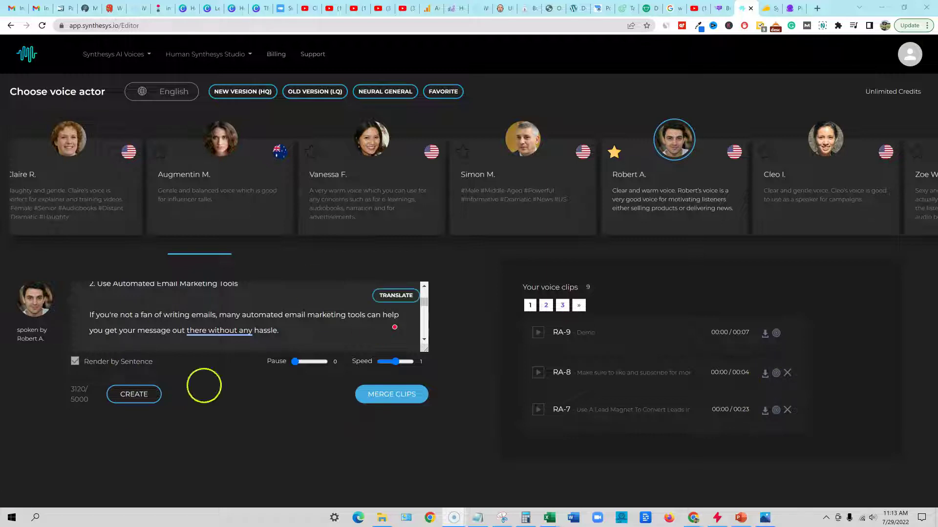
Merge clips RA-1 through RA-8, in order, into a single 02:32 audio clip.
{"action": "left_click", "coordinate": [390, 395]}
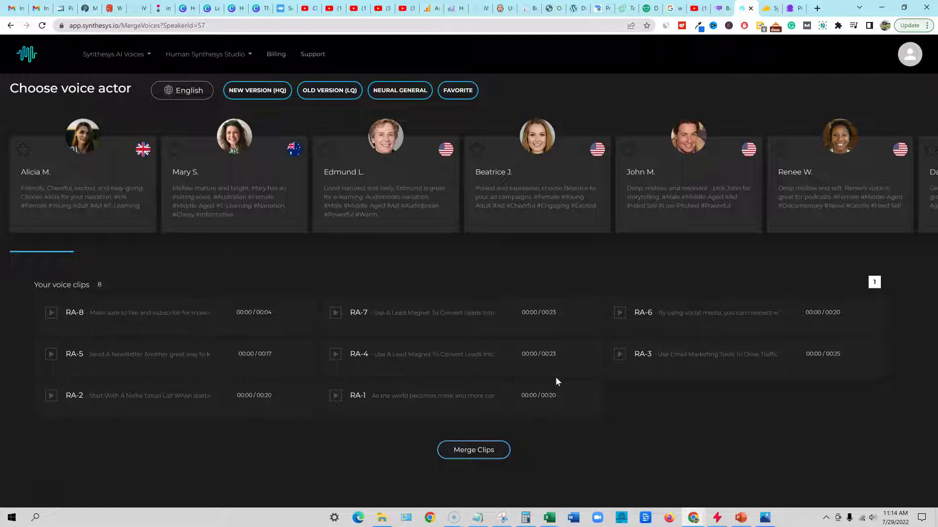
{"action": "left_click", "coordinate": [516, 386]}
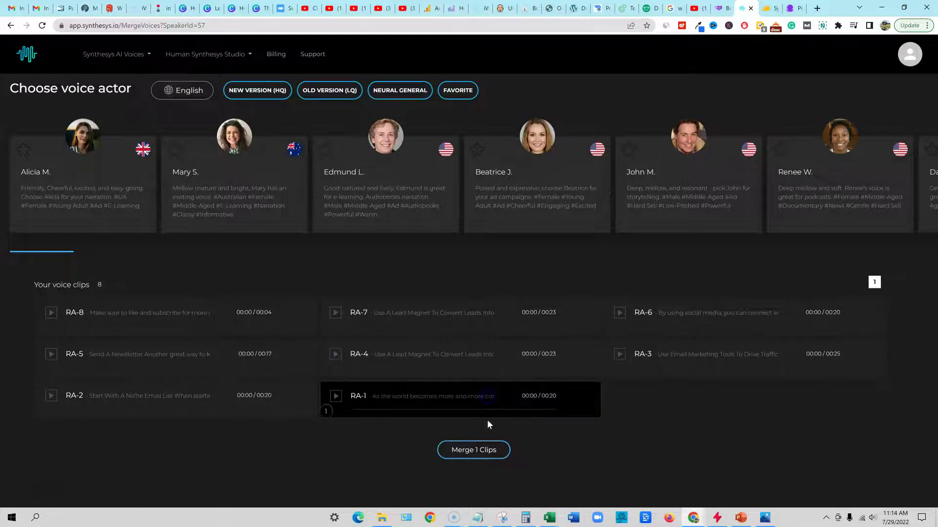
{"action": "left_click", "coordinate": [258, 406]}
{"action": "left_click", "coordinate": [692, 353]}
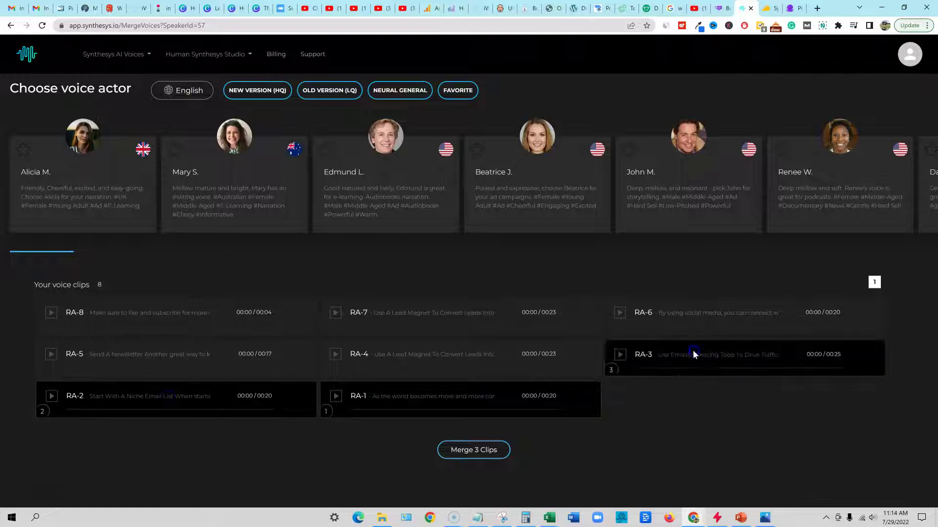
{"action": "left_click", "coordinate": [457, 350]}
{"action": "left_click", "coordinate": [221, 350]}
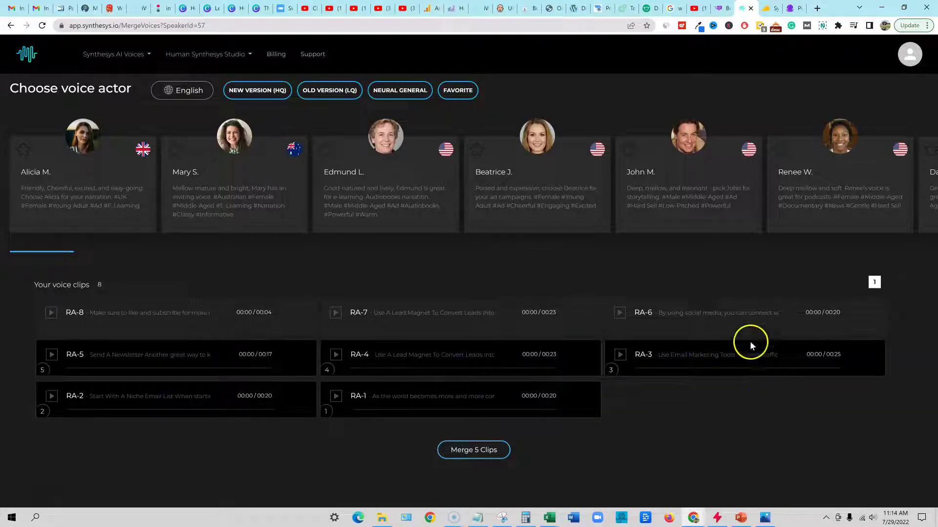
{"action": "left_click", "coordinate": [701, 313]}
{"action": "left_click", "coordinate": [432, 316]}
{"action": "left_click", "coordinate": [218, 318]}
{"action": "left_click", "coordinate": [321, 506]}
{"action": "left_click", "coordinate": [494, 450]}
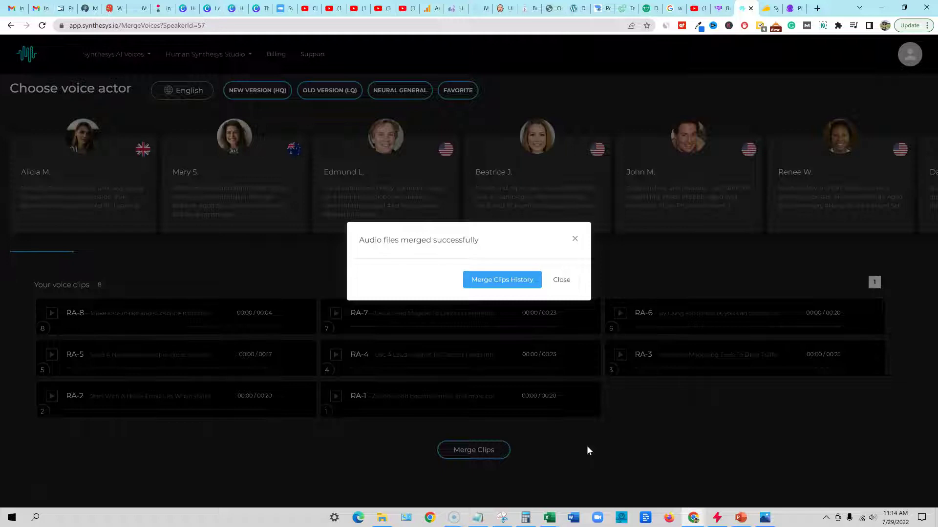
{"action": "left_click", "coordinate": [528, 282]}
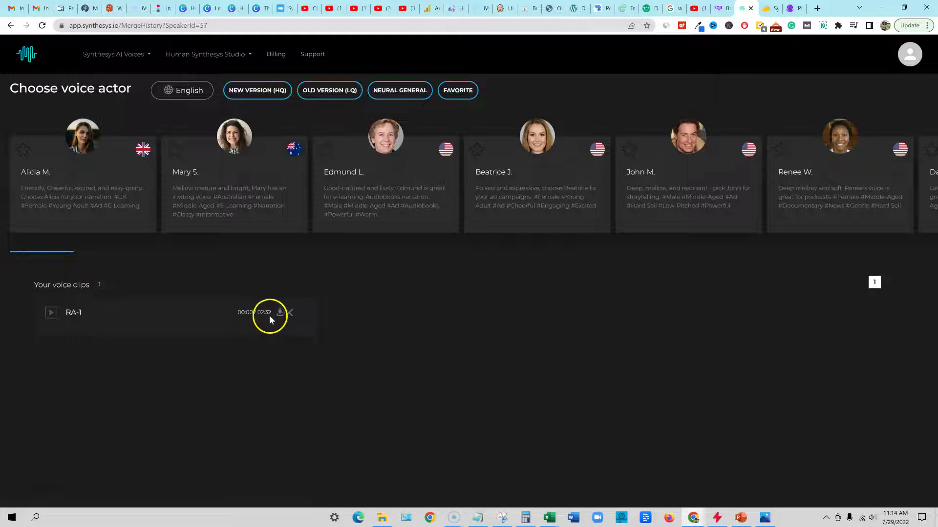
Play the merged RA-1 clip and download it as RA-1.wav.
{"action": "left_click", "coordinate": [54, 319]}
{"action": "left_click", "coordinate": [727, 9]}
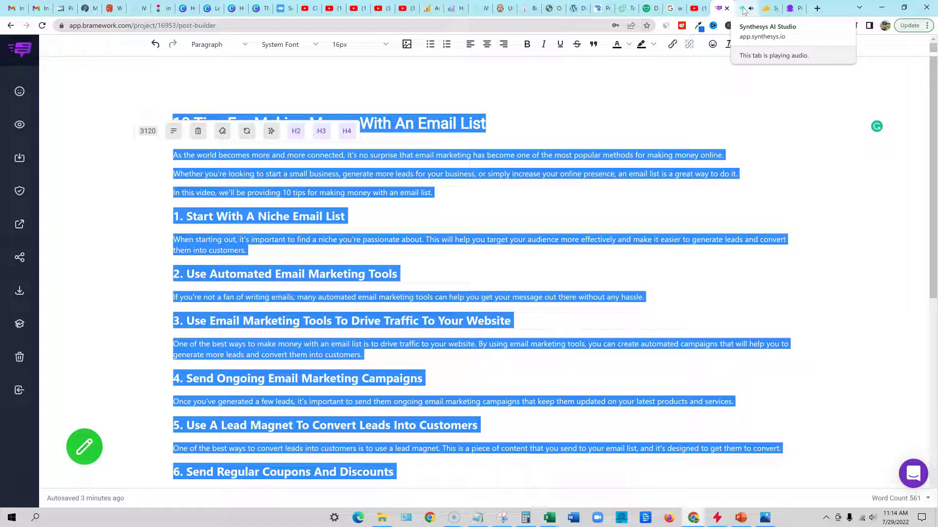
{"action": "left_click", "coordinate": [743, 10]}
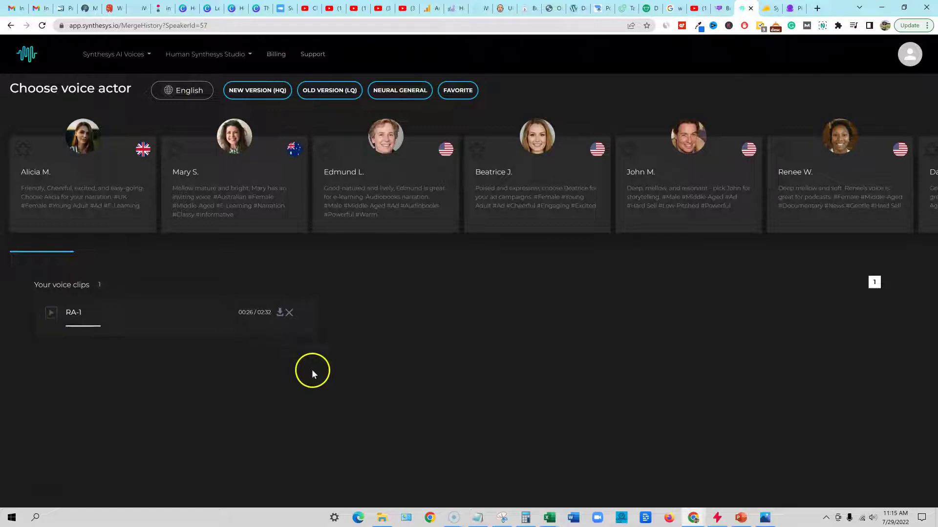
{"action": "left_click", "coordinate": [280, 313]}
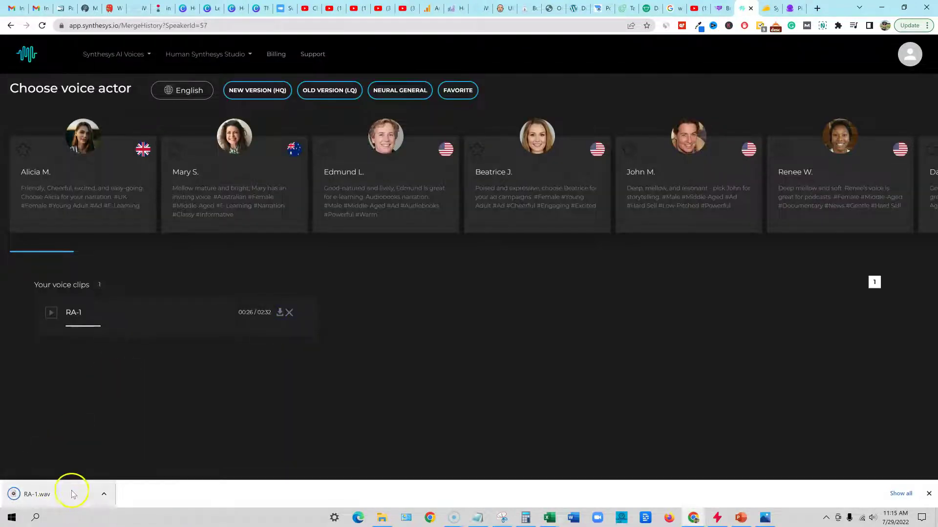
{"action": "left_click", "coordinate": [787, 10]}
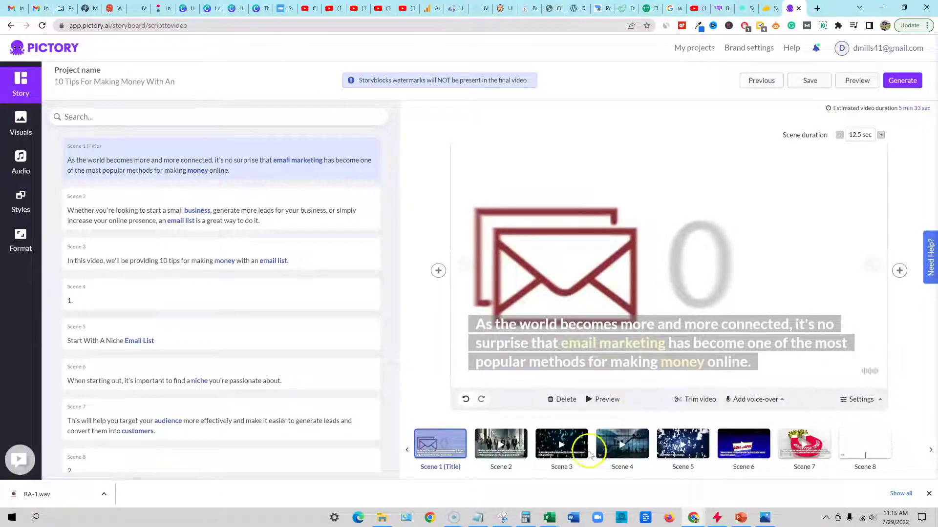
Review storyboard scenes 2 through 8, then page ahead to scenes 17–24.
{"action": "left_click", "coordinate": [501, 445]}
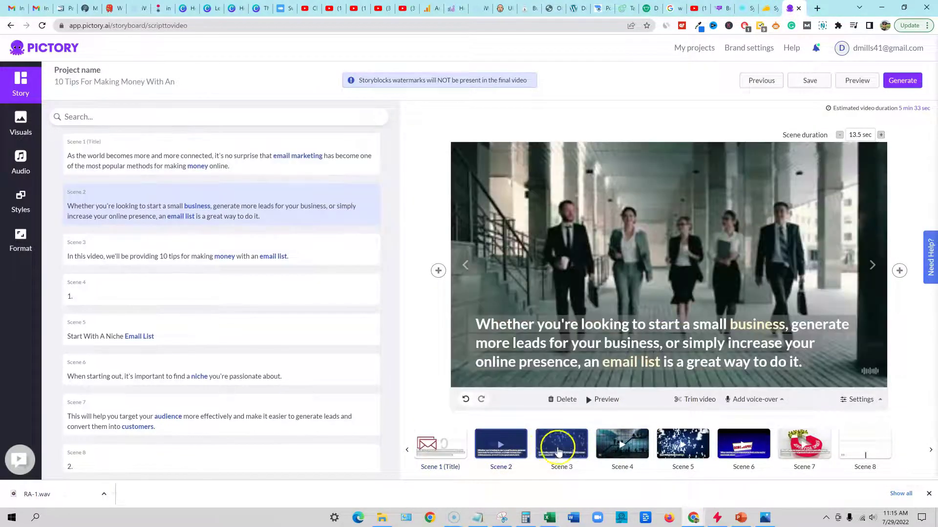
{"action": "left_click", "coordinate": [558, 452]}
{"action": "left_click", "coordinate": [612, 446]}
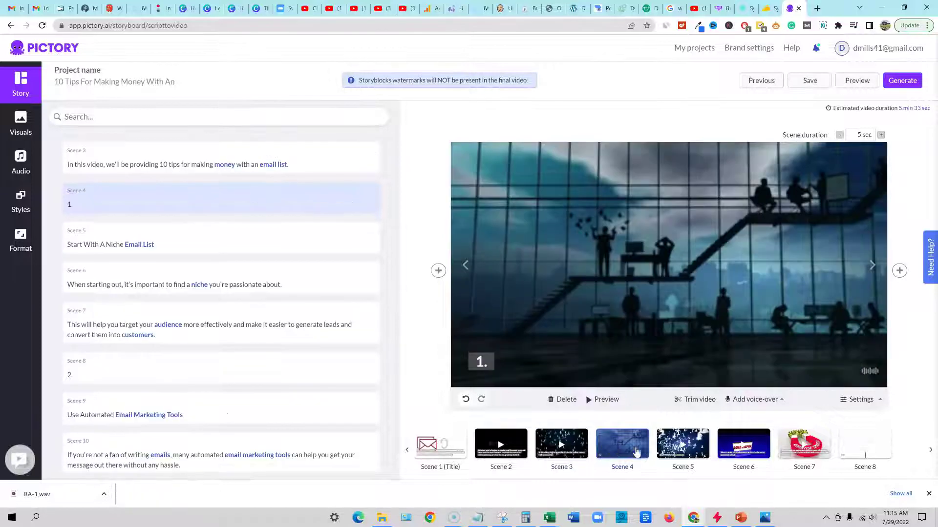
{"action": "left_click", "coordinate": [682, 450]}
{"action": "left_click", "coordinate": [745, 450]}
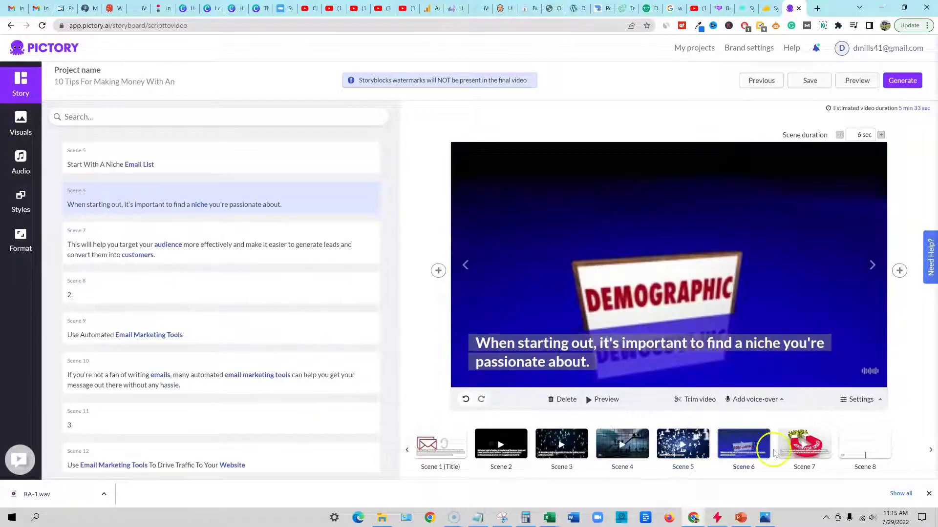
{"action": "left_click", "coordinate": [803, 447]}
{"action": "left_click", "coordinate": [862, 447]}
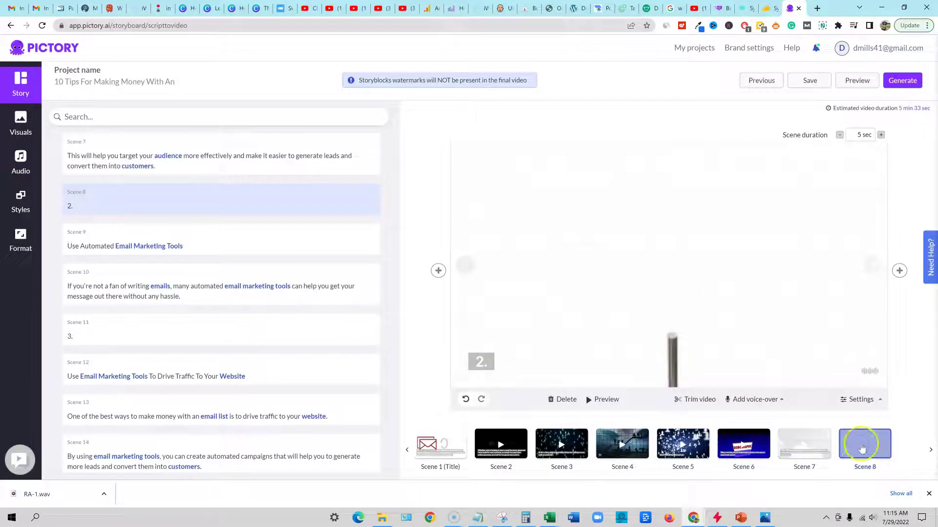
{"action": "left_click", "coordinate": [930, 452]}
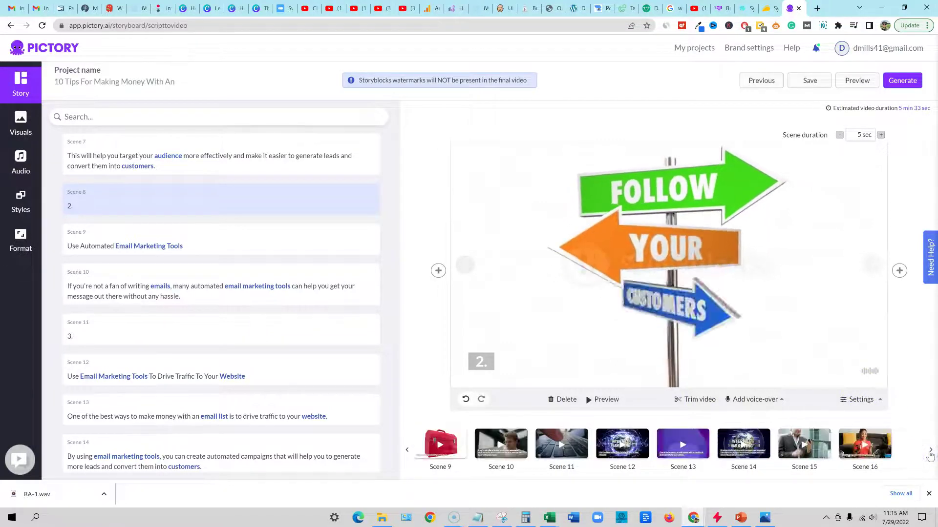
{"action": "left_click", "coordinate": [930, 452]}
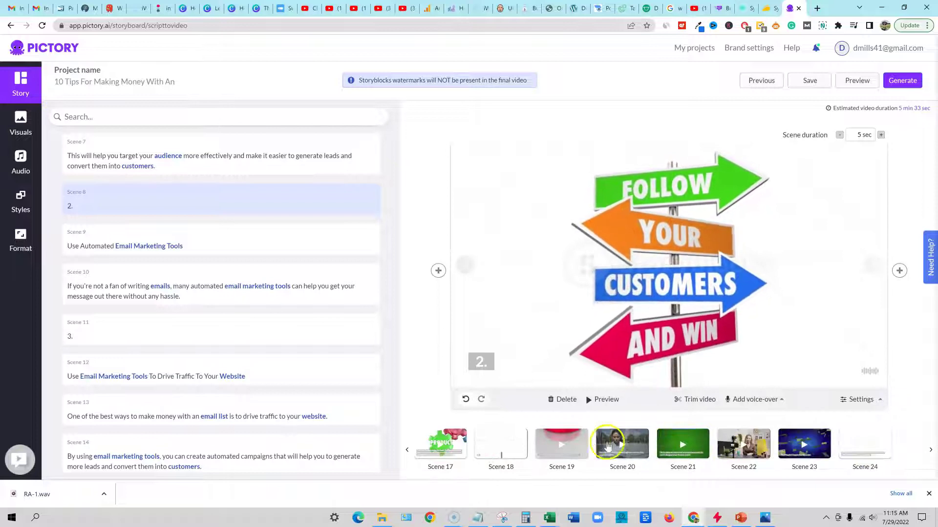
Check scenes 20–24, scroll the script list back up, and close the downloads bar.
{"action": "left_click", "coordinate": [633, 445]}
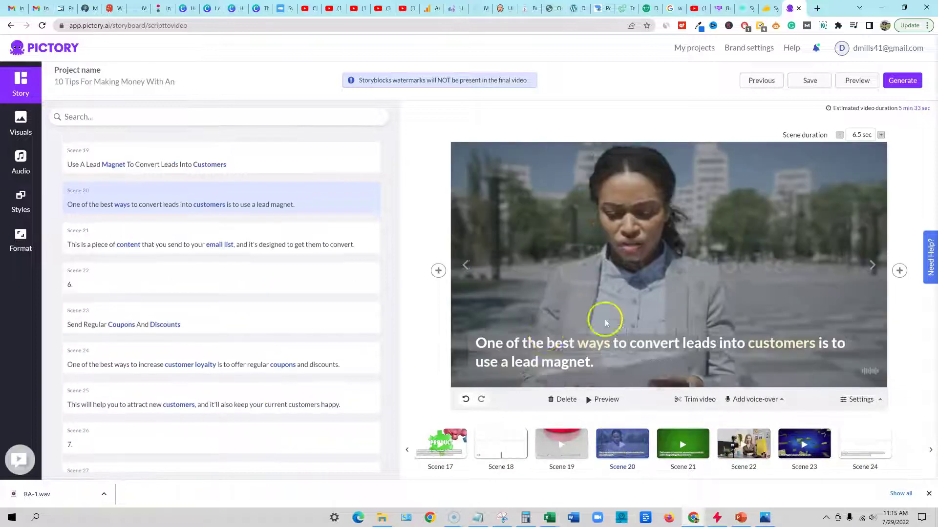
{"action": "left_click", "coordinate": [867, 447]}
{"action": "left_click", "coordinate": [683, 445]}
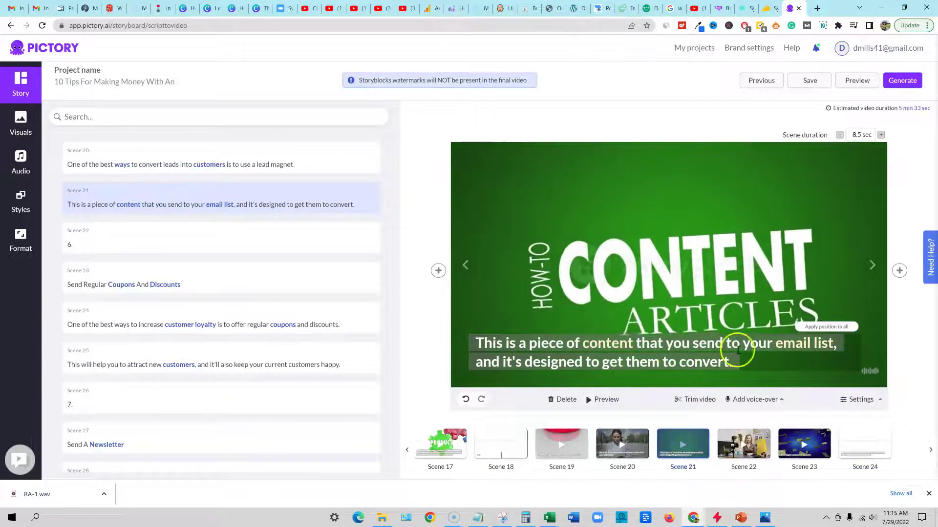
{"action": "scroll", "coordinate": [228, 352], "scroll_direction": "up", "scroll_amount": 9}
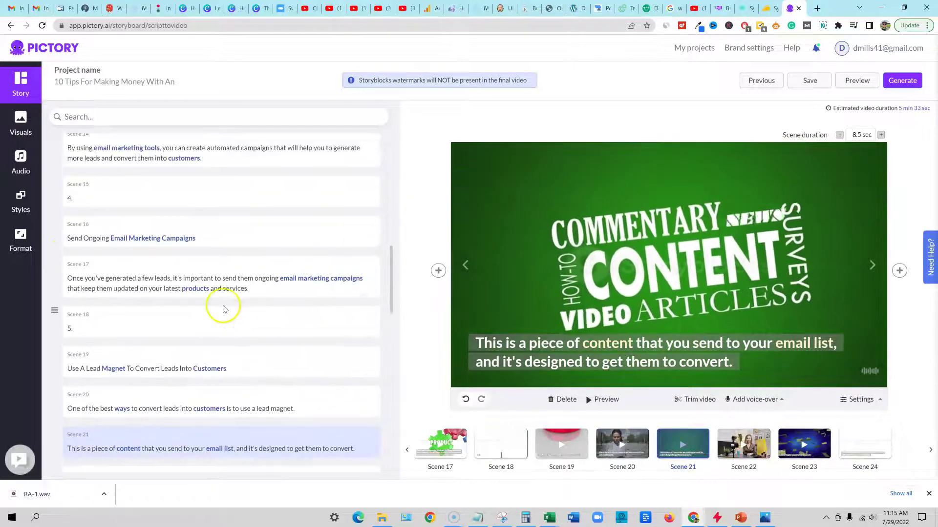
{"action": "scroll", "coordinate": [224, 306], "scroll_direction": "up", "scroll_amount": 10}
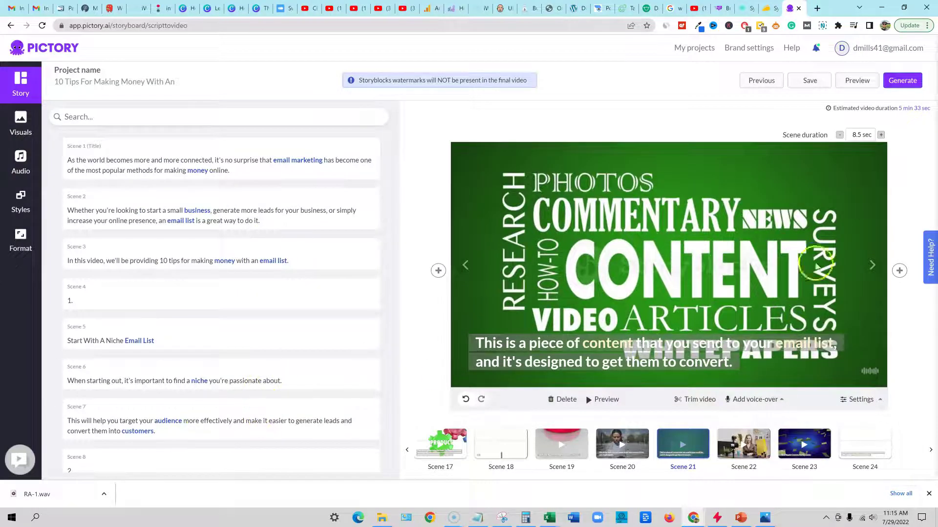
{"action": "left_click", "coordinate": [679, 444]}
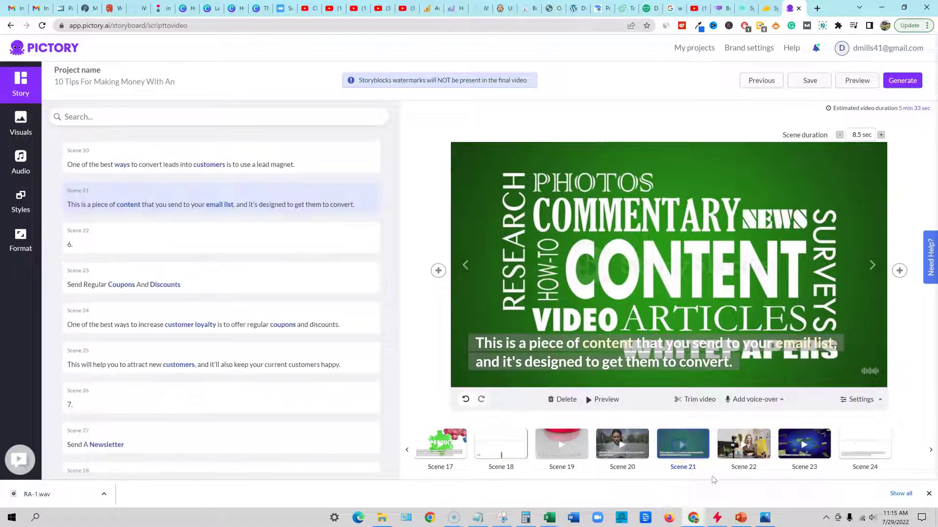
{"action": "left_click", "coordinate": [744, 444]}
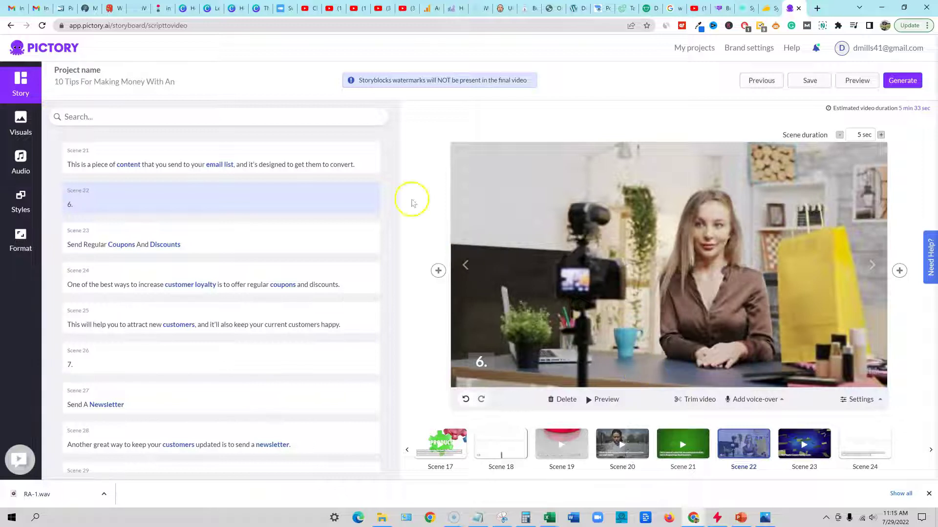
{"action": "scroll", "coordinate": [243, 315], "scroll_direction": "up", "scroll_amount": 4}
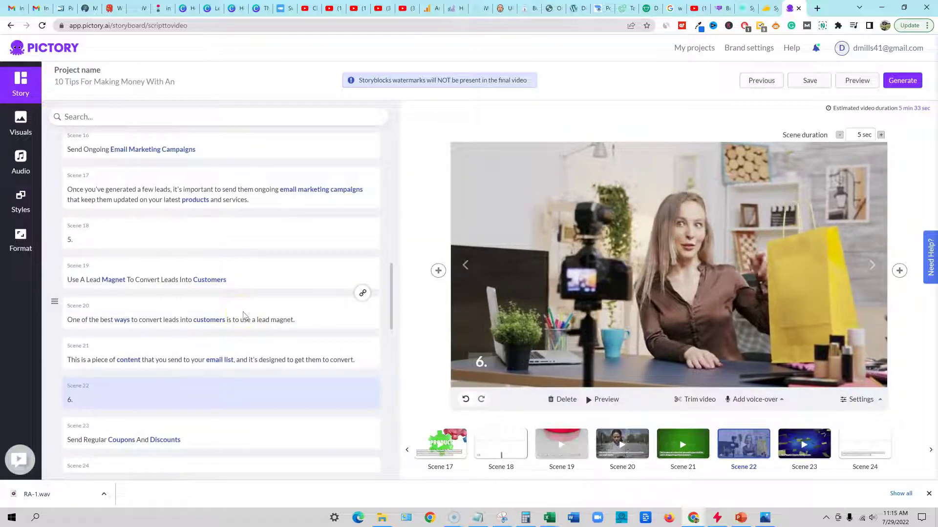
{"action": "scroll", "coordinate": [242, 320], "scroll_direction": "up", "scroll_amount": 12}
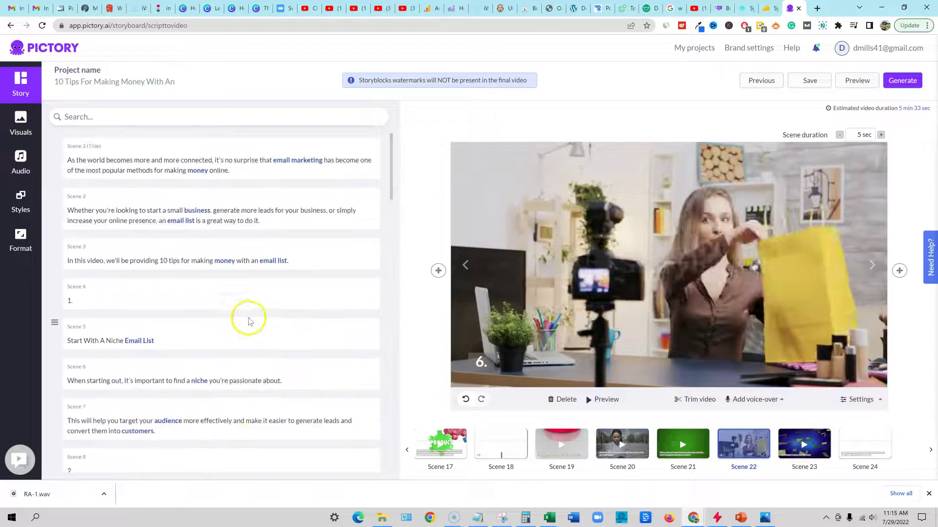
{"action": "left_click", "coordinate": [929, 494]}
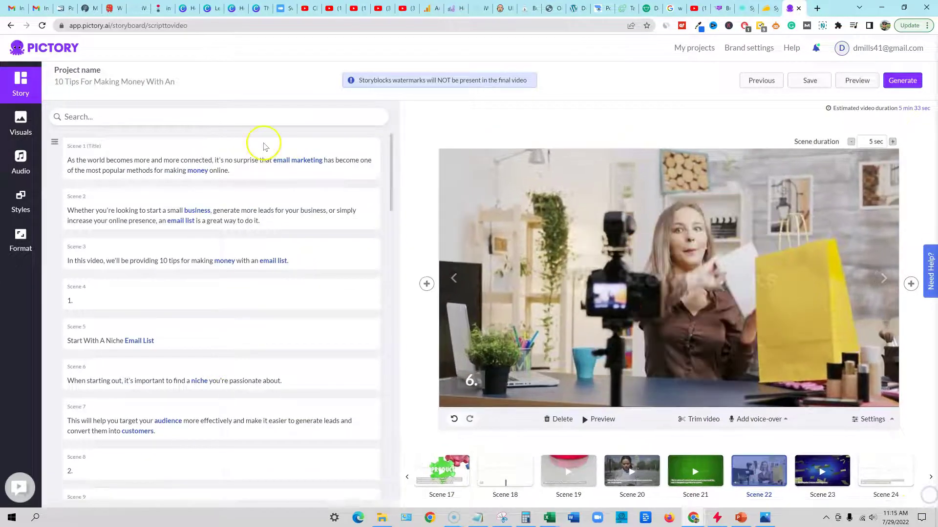
Upload RA-1.wav as the voice-over from Scene 1 and apply it to the entire video.
{"action": "left_click", "coordinate": [20, 167]}
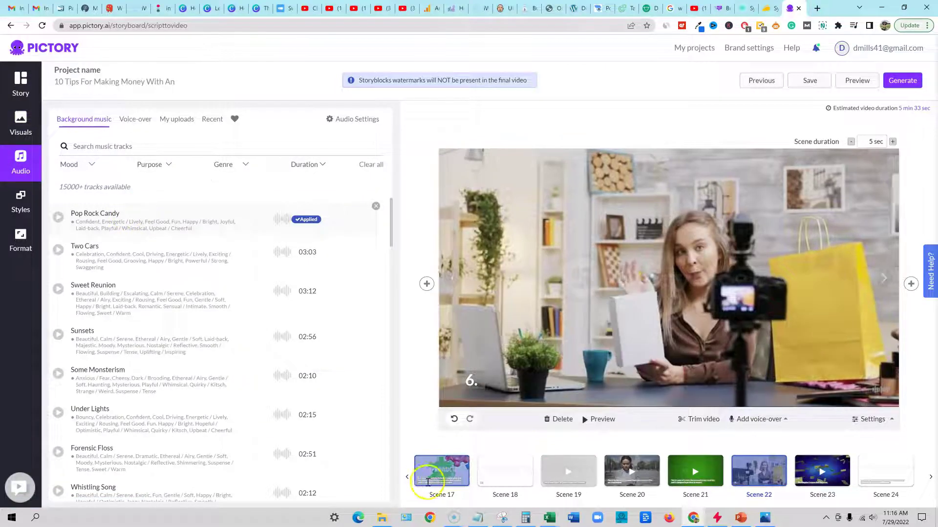
{"action": "left_click", "coordinate": [406, 478]}
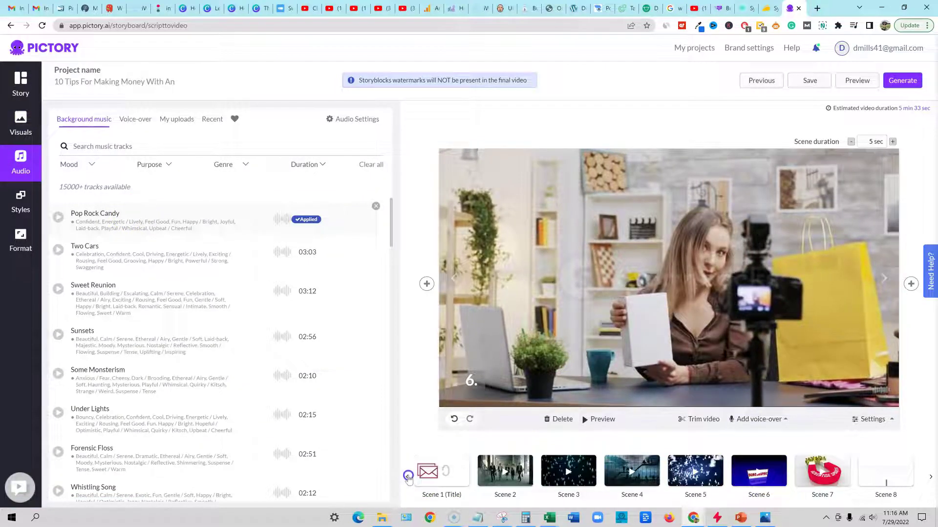
{"action": "left_click", "coordinate": [874, 419]}
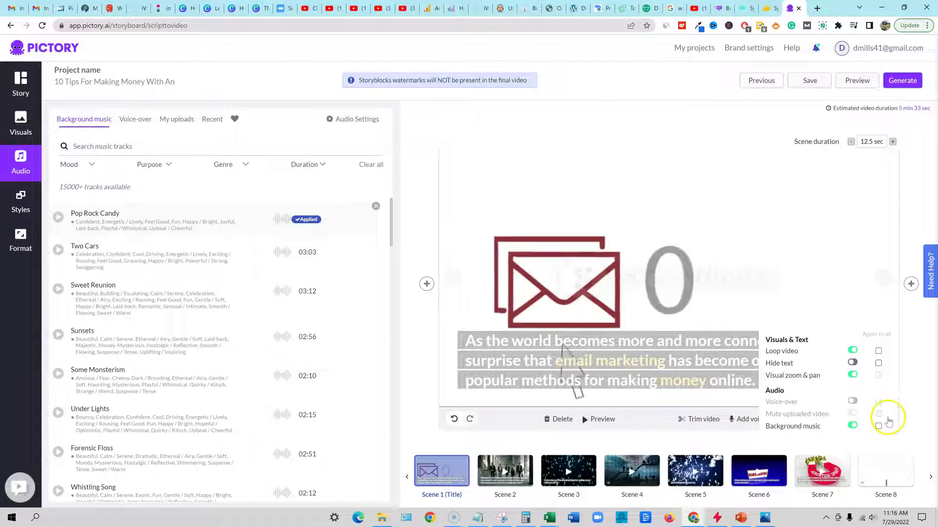
{"action": "left_click", "coordinate": [136, 119]}
{"action": "left_click", "coordinate": [176, 119]}
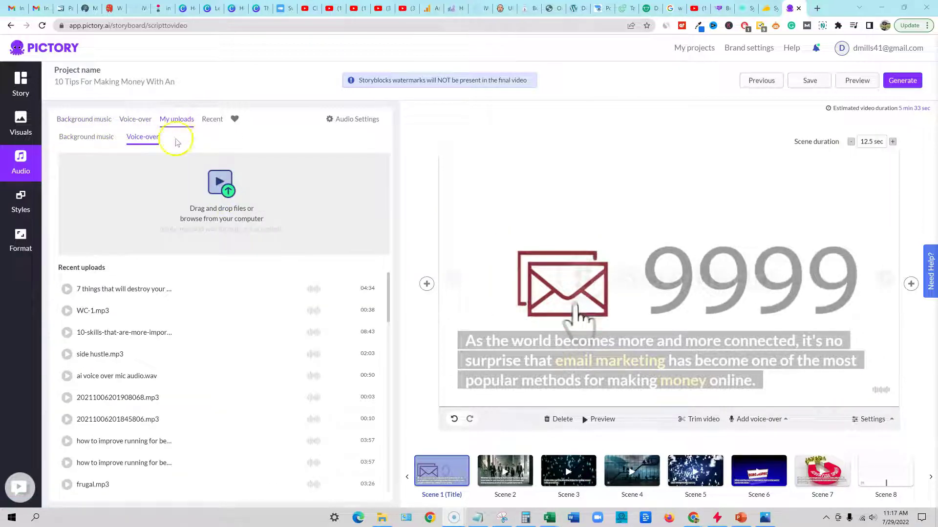
{"action": "left_click", "coordinate": [228, 215]}
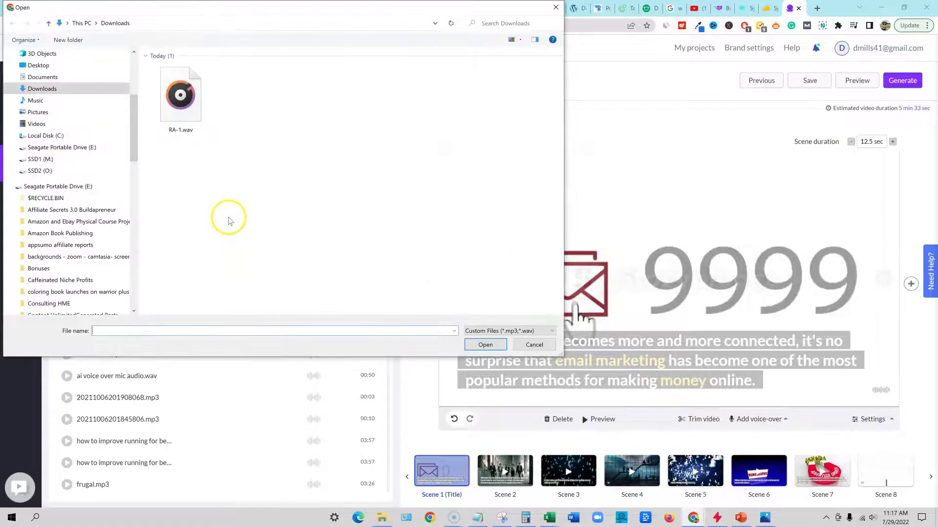
{"action": "left_click", "coordinate": [180, 98]}
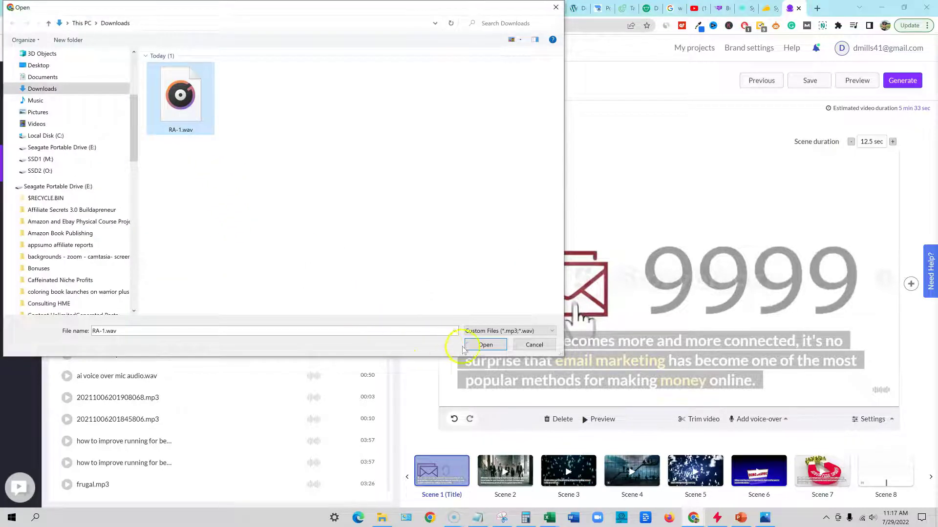
{"action": "left_click", "coordinate": [485, 345]}
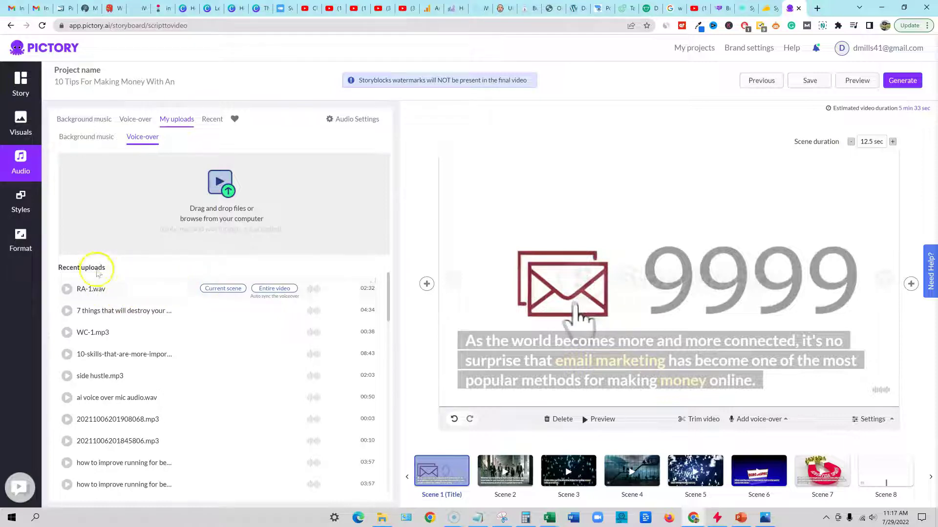
{"action": "left_click", "coordinate": [270, 292]}
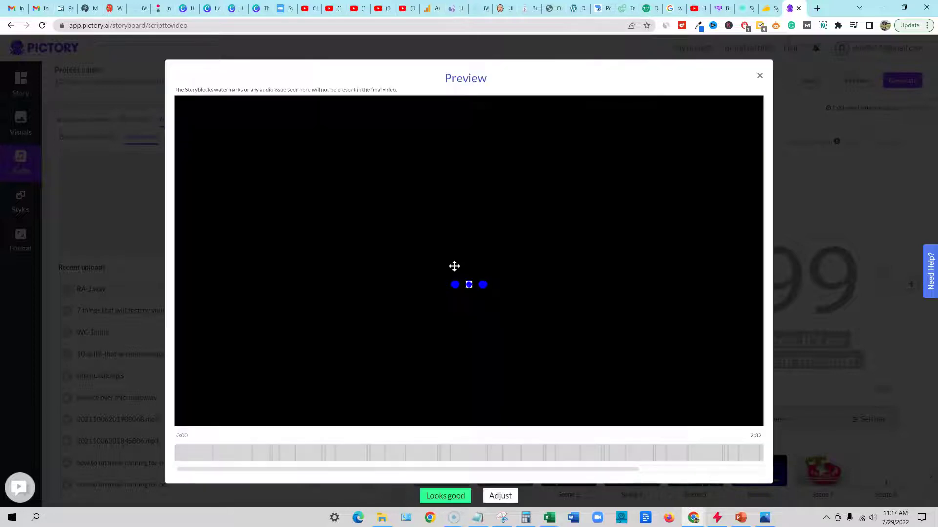
Accept the auto-synced RA-1.wav voice-over, bringing the video to 2 min 32 sec.
{"action": "left_click", "coordinate": [489, 273]}
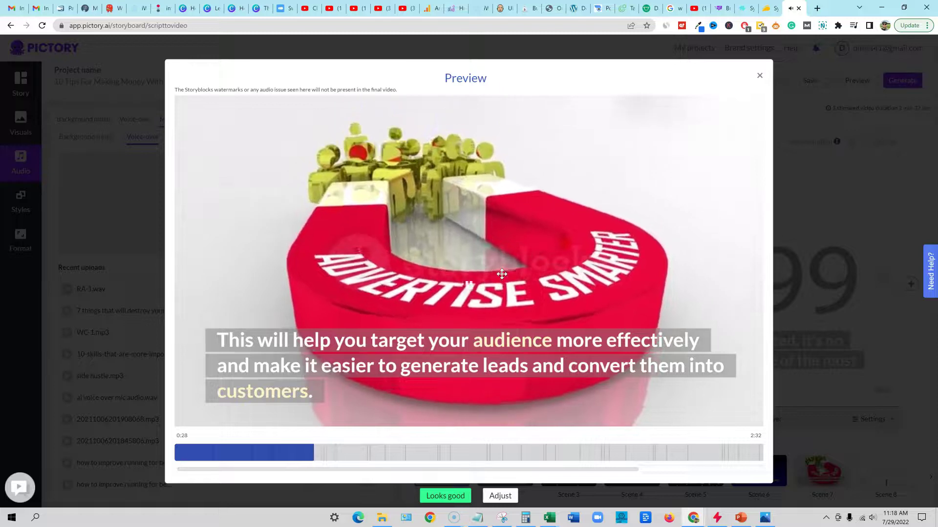
{"action": "left_click", "coordinate": [460, 498]}
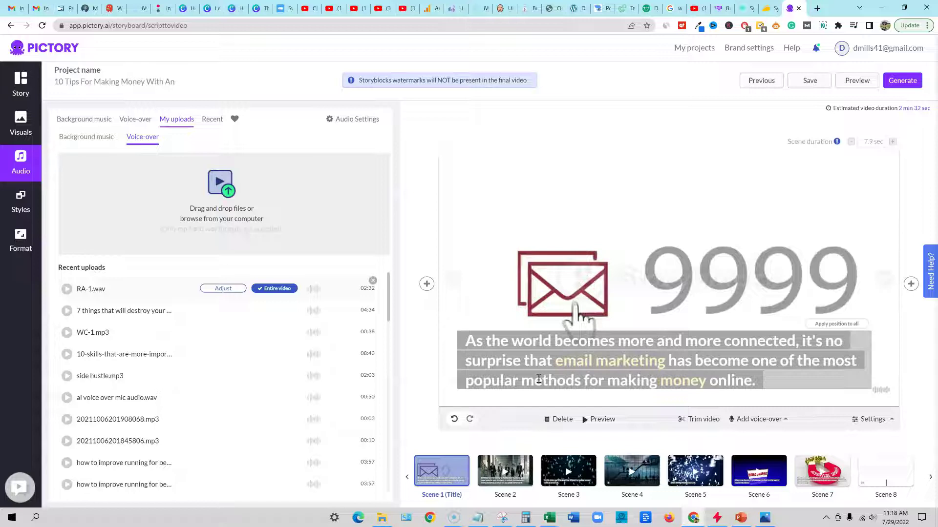
{"action": "left_click", "coordinate": [610, 427]}
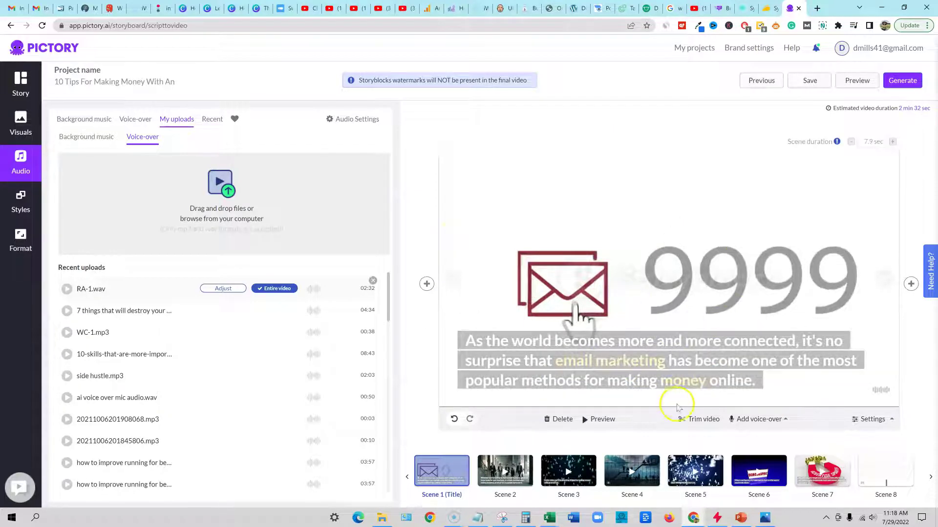
Compare caption Themes 4 through 9 and settle on Theme 7's black-box, yellow-highlight style.
{"action": "left_click", "coordinate": [17, 232]}
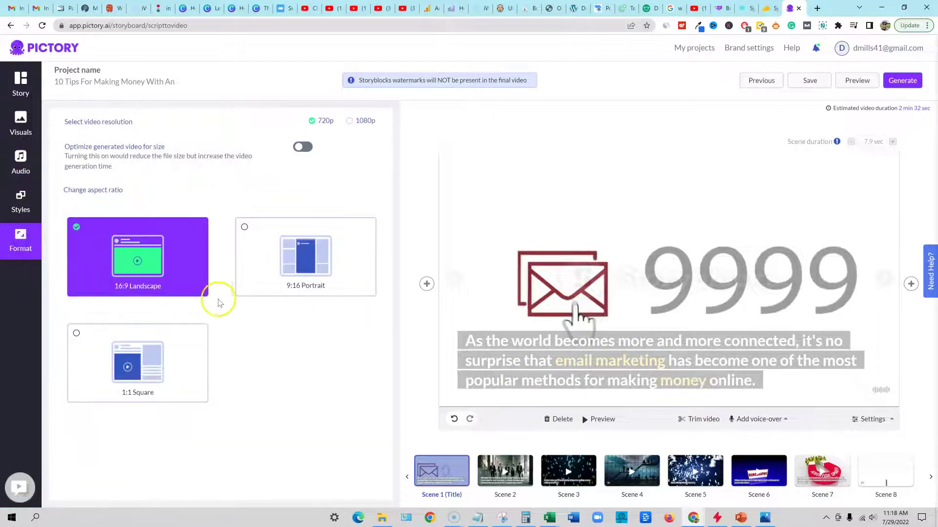
{"action": "left_click", "coordinate": [21, 202]}
{"action": "scroll", "coordinate": [254, 423], "scroll_direction": "down", "scroll_amount": 3}
{"action": "scroll", "coordinate": [255, 423], "scroll_direction": "down", "scroll_amount": 2}
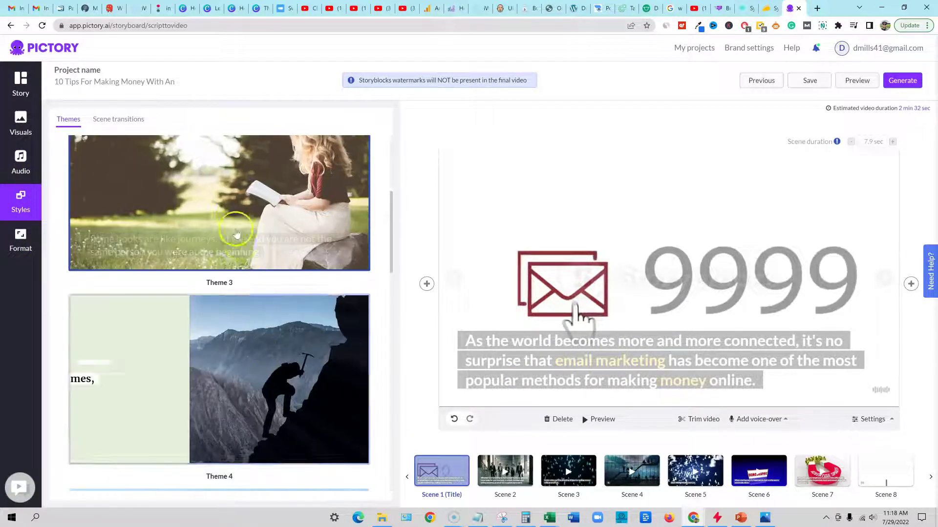
{"action": "left_click", "coordinate": [321, 444]}
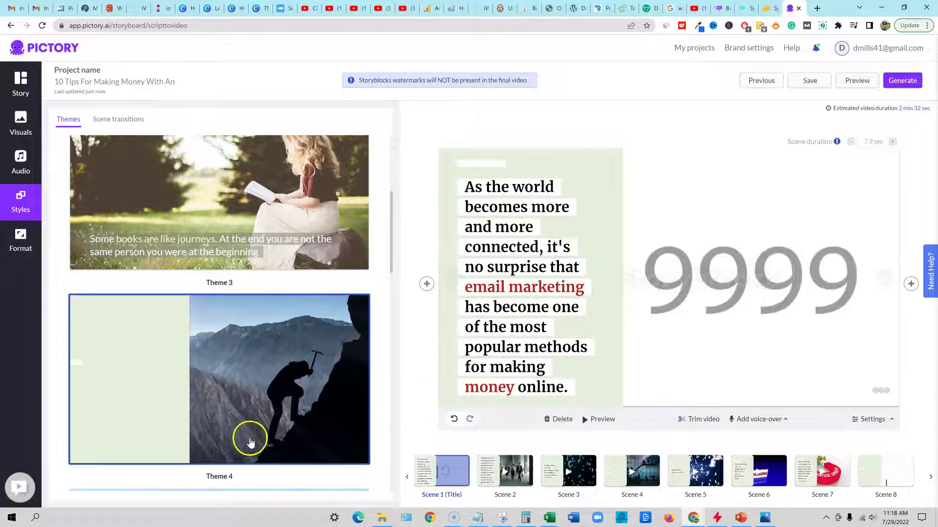
{"action": "scroll", "coordinate": [254, 431], "scroll_direction": "down", "scroll_amount": 5}
{"action": "left_click", "coordinate": [235, 356]}
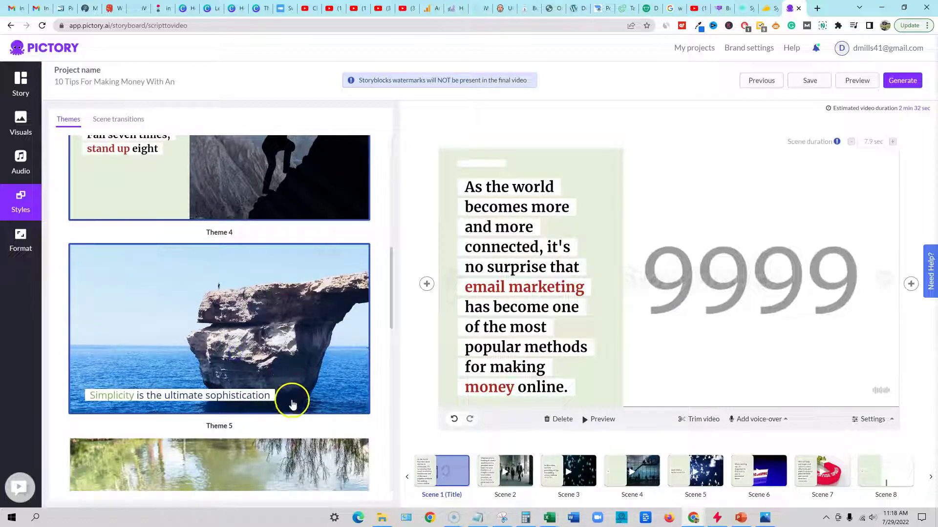
{"action": "scroll", "coordinate": [252, 376], "scroll_direction": "down", "scroll_amount": 2}
{"action": "scroll", "coordinate": [239, 371], "scroll_direction": "down", "scroll_amount": 2}
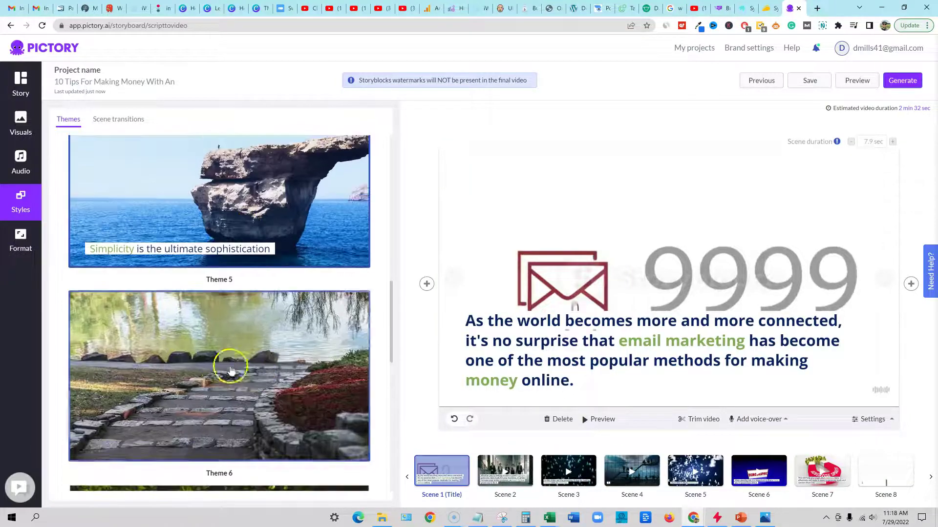
{"action": "left_click", "coordinate": [191, 399]}
{"action": "scroll", "coordinate": [200, 402], "scroll_direction": "down", "scroll_amount": 5}
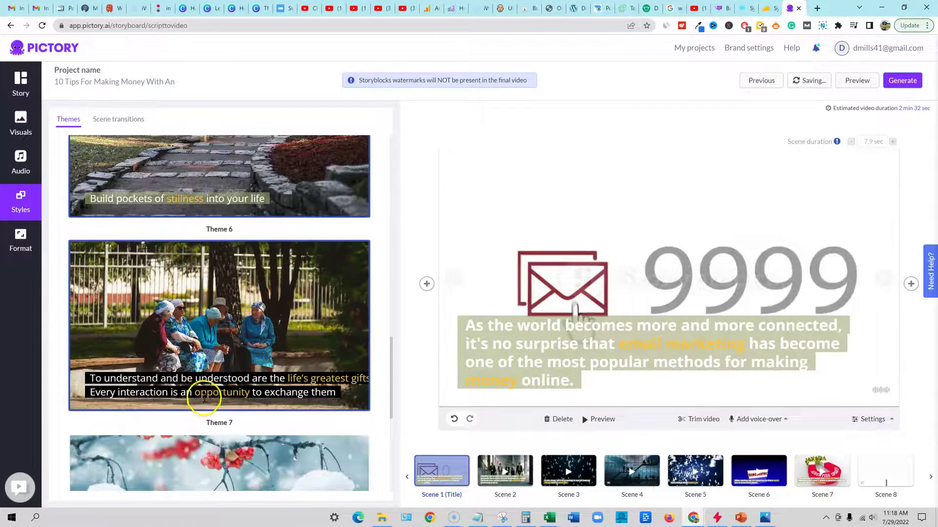
{"action": "left_click", "coordinate": [235, 398]}
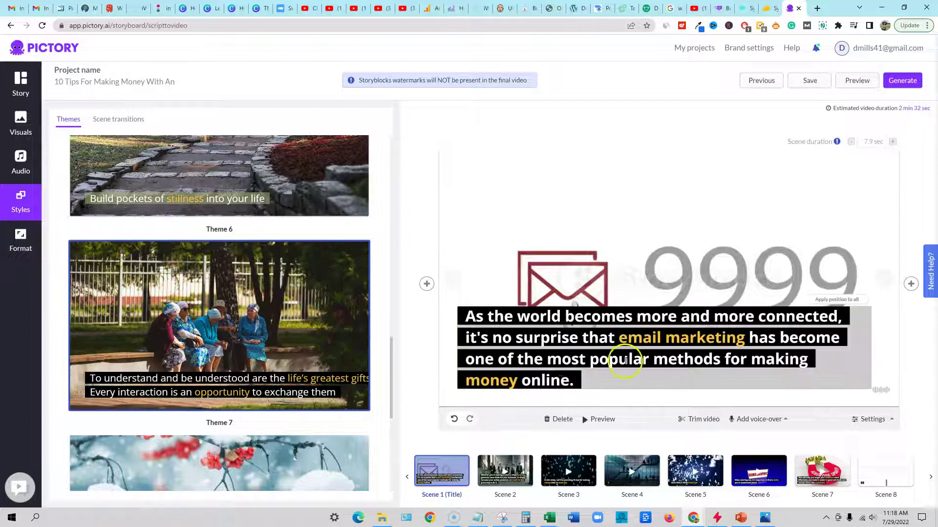
{"action": "scroll", "coordinate": [272, 424], "scroll_direction": "down", "scroll_amount": 6}
{"action": "left_click", "coordinate": [272, 424]}
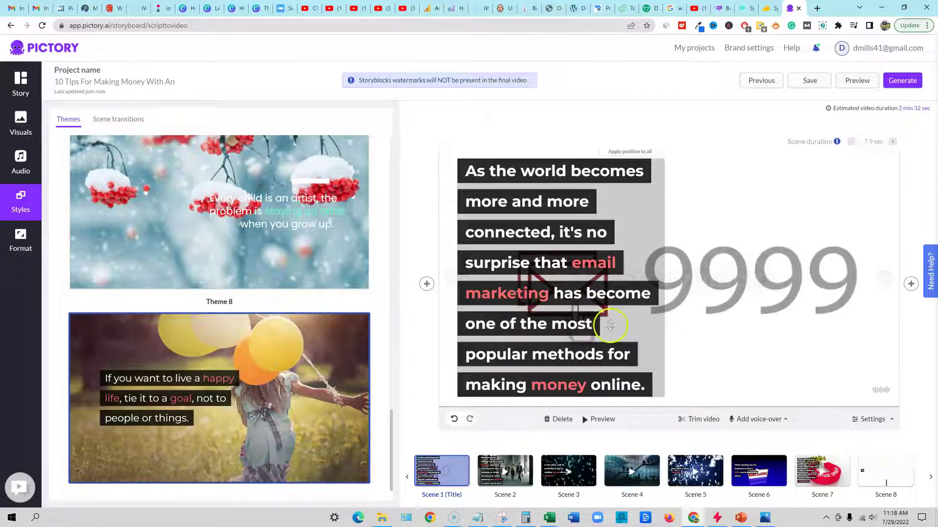
{"action": "key", "text": "ctrl+z"}
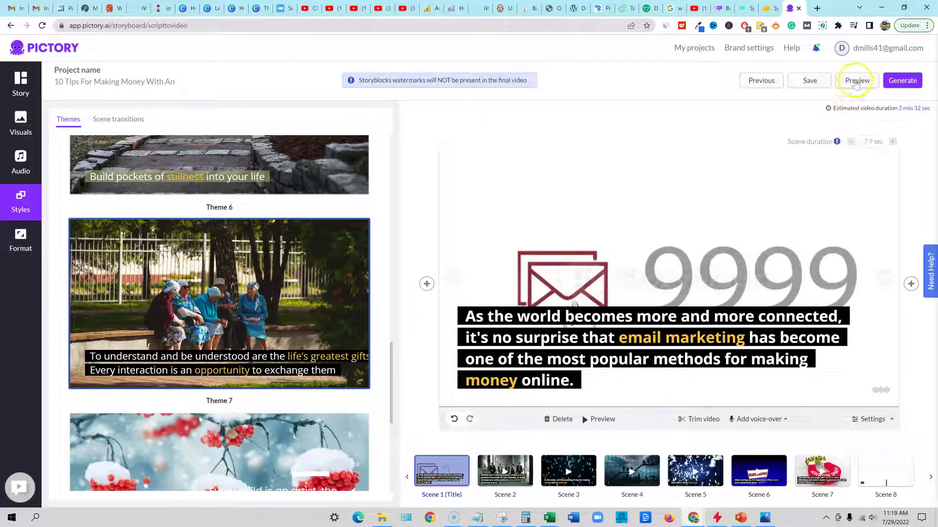
Save the project and start generating the video.
{"action": "left_click", "coordinate": [811, 81]}
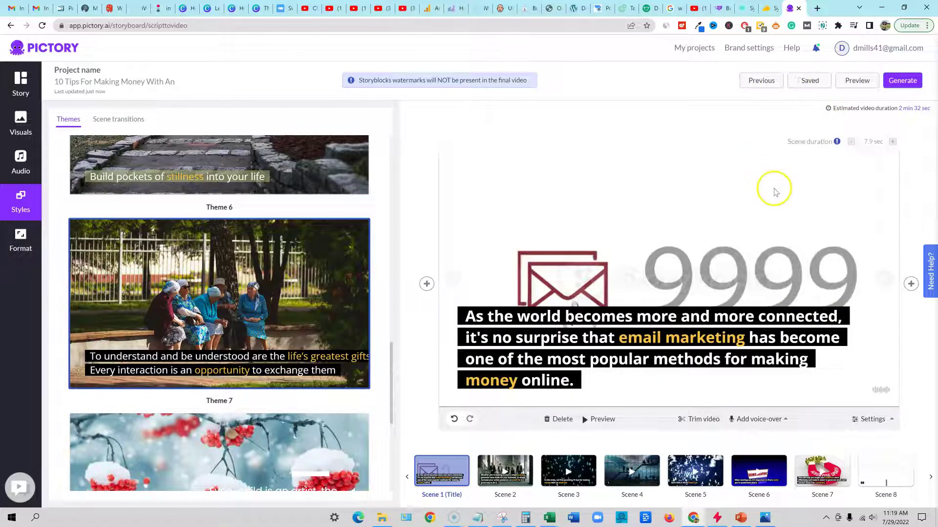
{"action": "left_click", "coordinate": [915, 82]}
{"action": "left_click", "coordinate": [850, 98]}
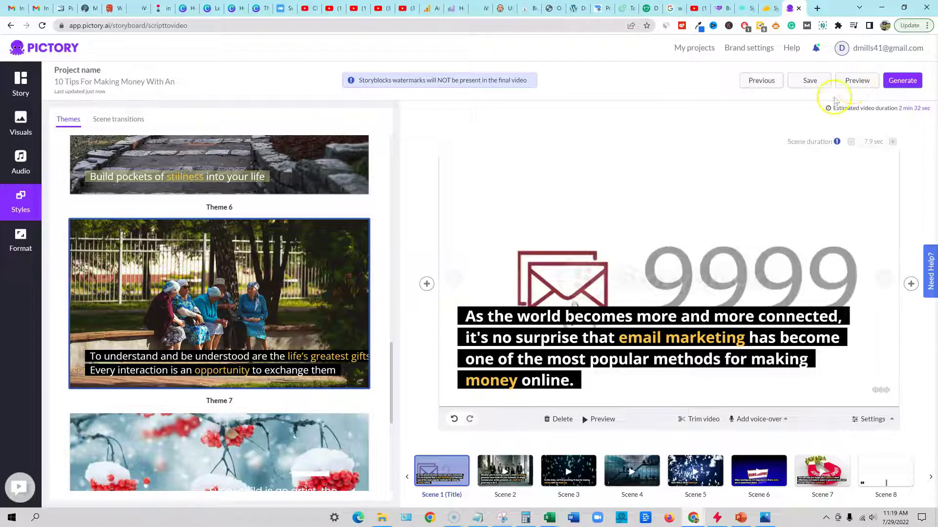